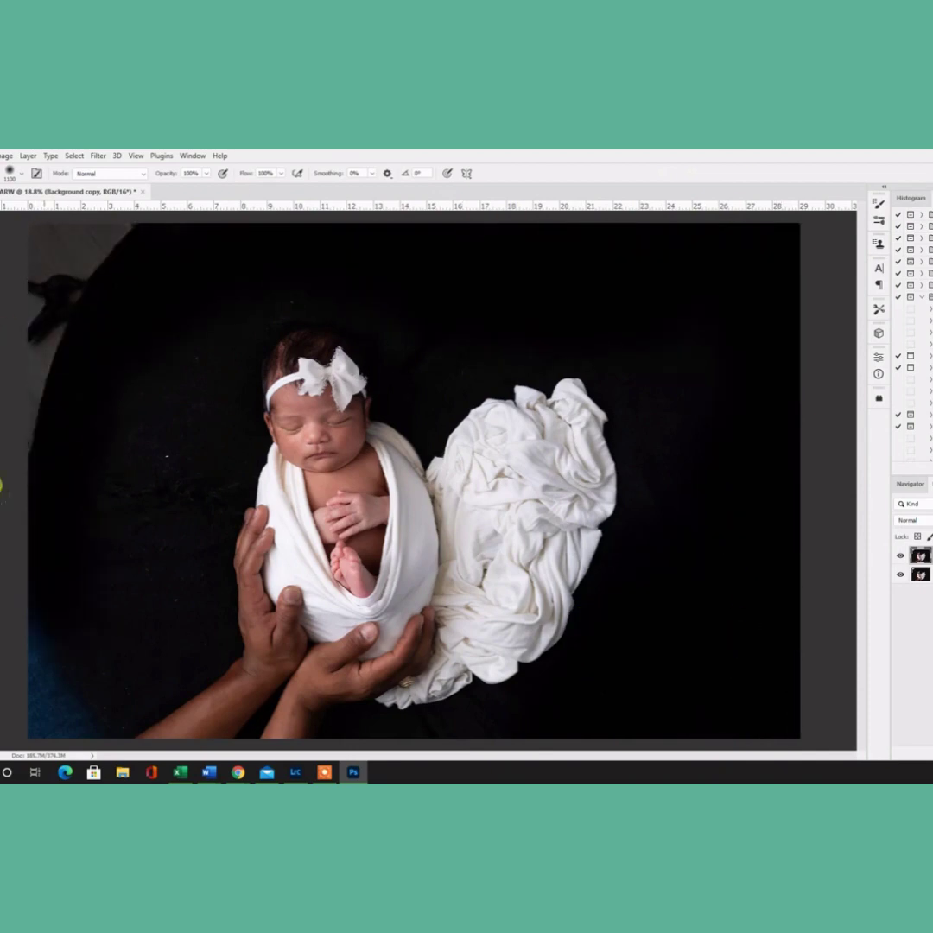
Paint the grey floor and blue areas beside the backdrop black, and reduce the brush size to 900
mouse_move(1, 485)
mouse_down()
mouse_move(10, 265)
mouse_move(131, 429)
mouse_move(88, 610)
mouse_up()
key(bracketleft)
key(bracketleft)
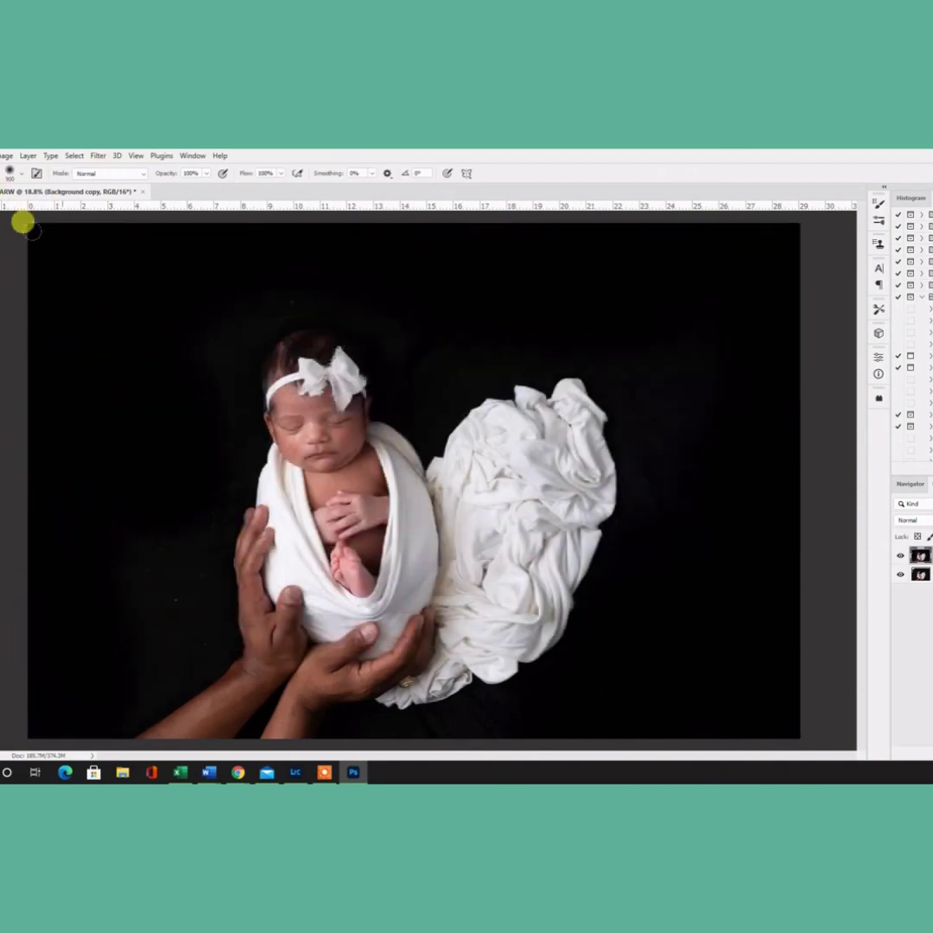
Select the black background with the Quick Selection tool, excluding the baby's head, the hands and the white fabric
key(w)
drag(241, 385, 633, 692)
alt+click(402, 684)
click(337, 734)
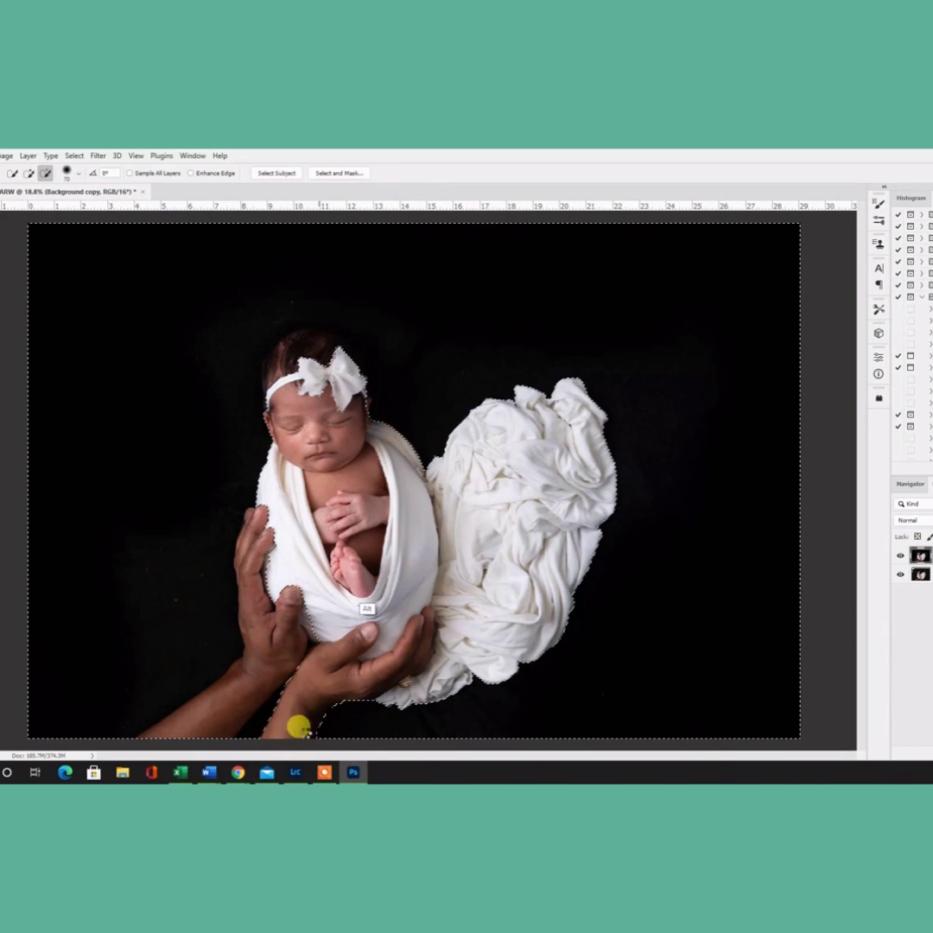
mouse_move(298, 727)
mouse_down()
mouse_move(278, 696)
mouse_move(288, 679)
mouse_move(210, 720)
mouse_move(267, 684)
mouse_move(254, 696)
mouse_move(263, 538)
mouse_move(292, 621)
mouse_move(331, 348)
mouse_move(263, 386)
mouse_move(279, 390)
mouse_move(277, 342)
mouse_move(358, 364)
mouse_up()
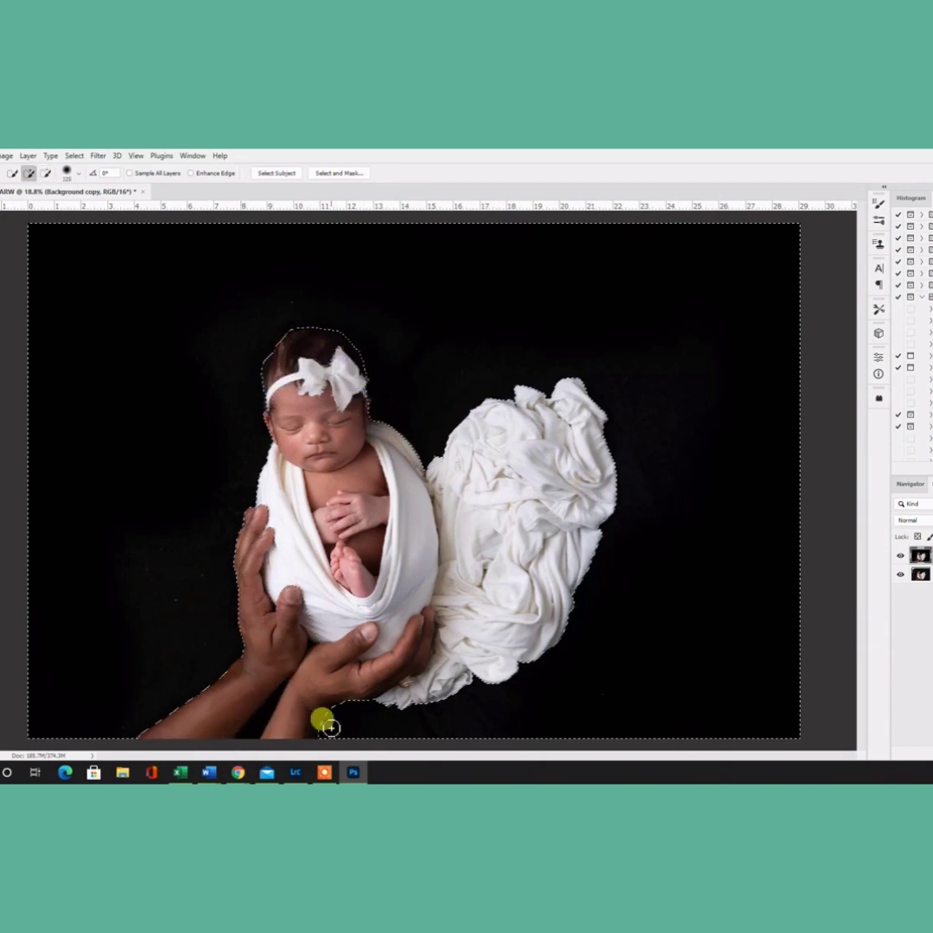
Refine the background selection around the forearms, including the narrow gap between them, using a smaller selection brush
mouse_move(331, 727)
mouse_down()
mouse_move(276, 712)
mouse_move(259, 738)
mouse_move(261, 701)
mouse_up()
key(bracketleft)
key(bracketleft)
key(bracketleft)
key(bracketleft)
key(bracketleft)
key(bracketleft)
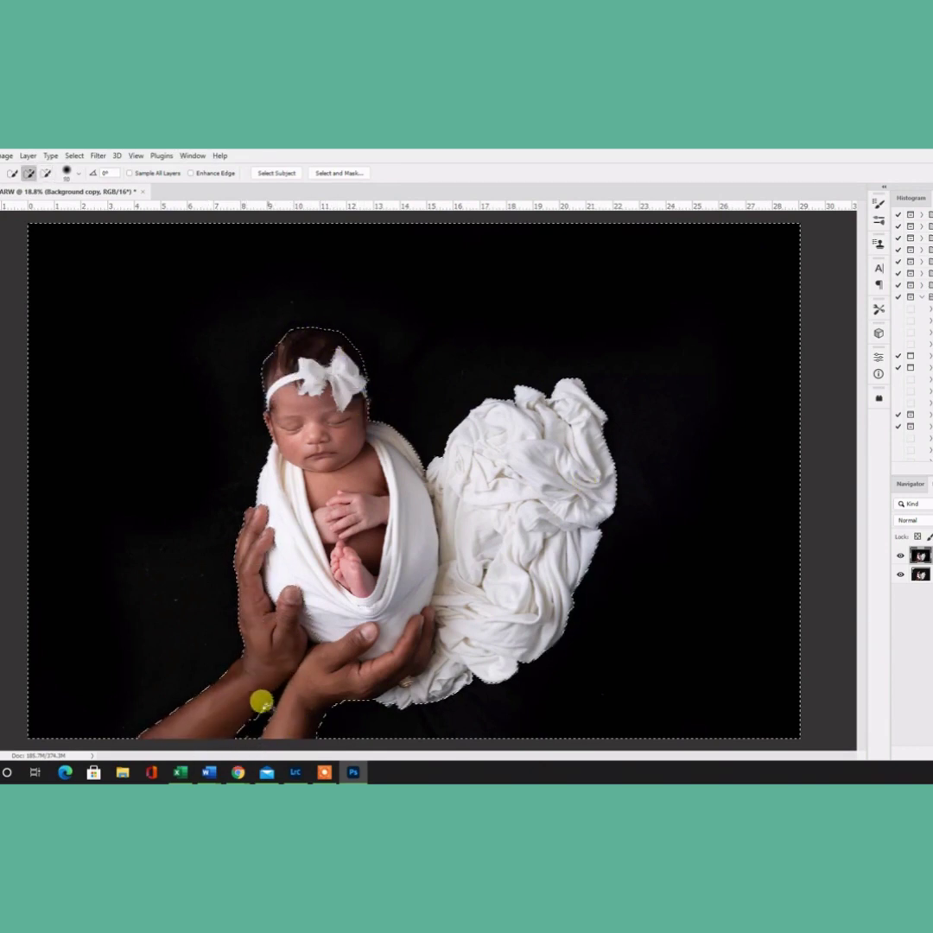
Refine the selection in Select and Mask using the overlay view, brushing around the hair, with radius 0 px and smoothing 13
click(338, 172)
key(Return)
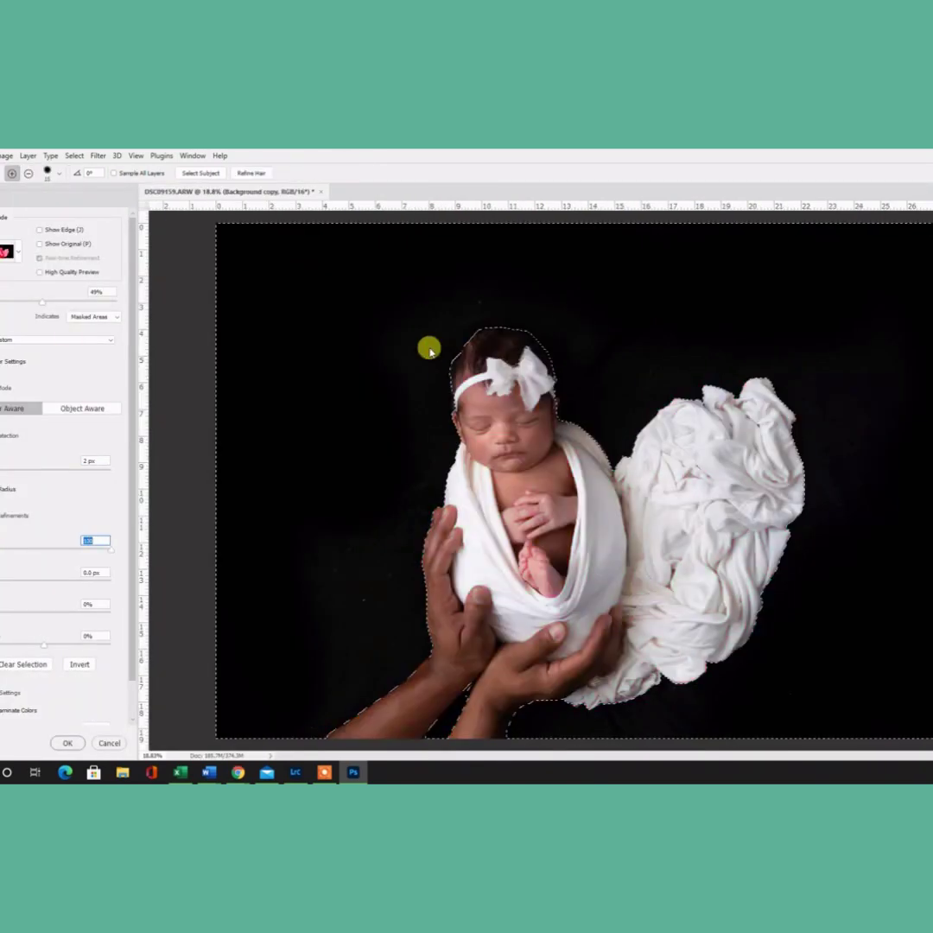
key(v)
key(alt)
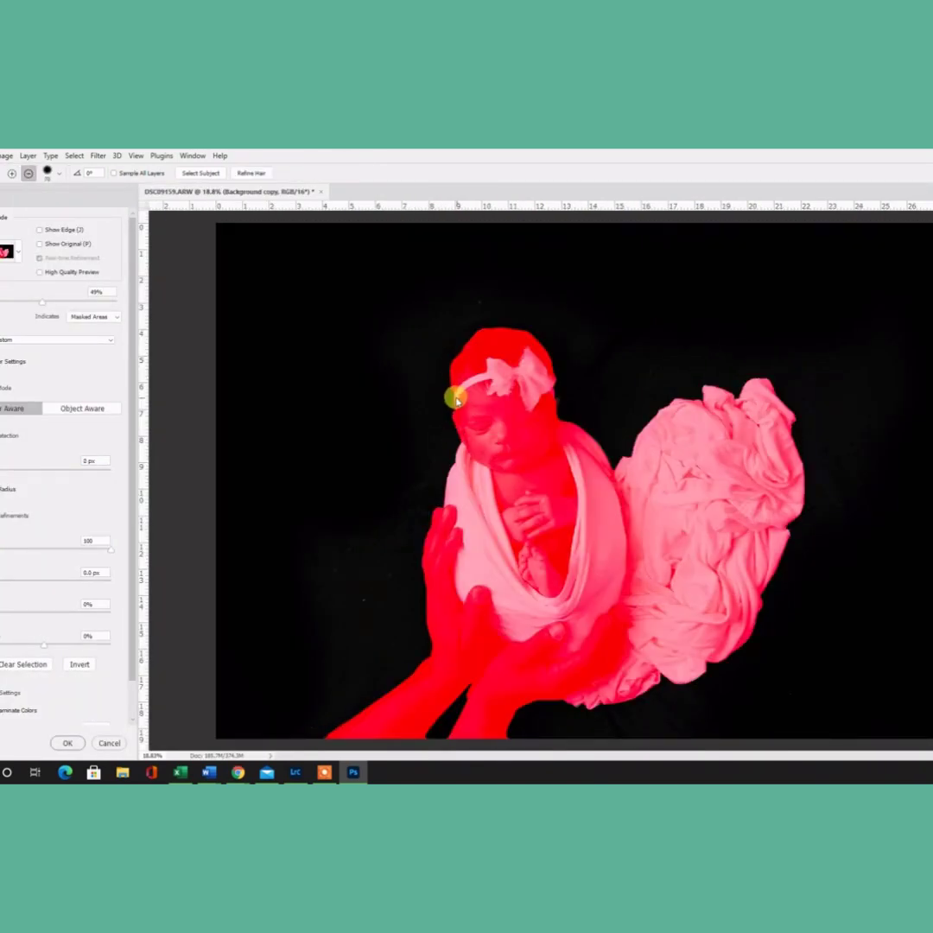
mouse_move(508, 329)
mouse_down()
mouse_move(551, 353)
mouse_move(561, 408)
mouse_up()
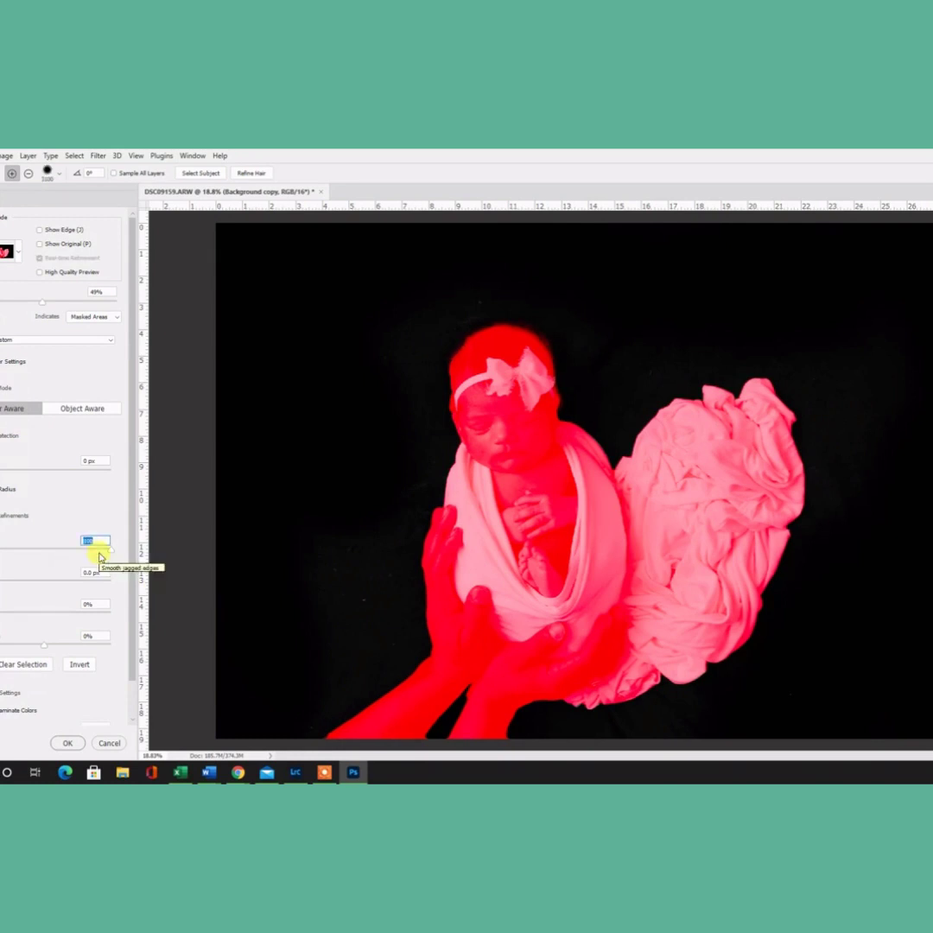
drag(6, 550, 0, 549)
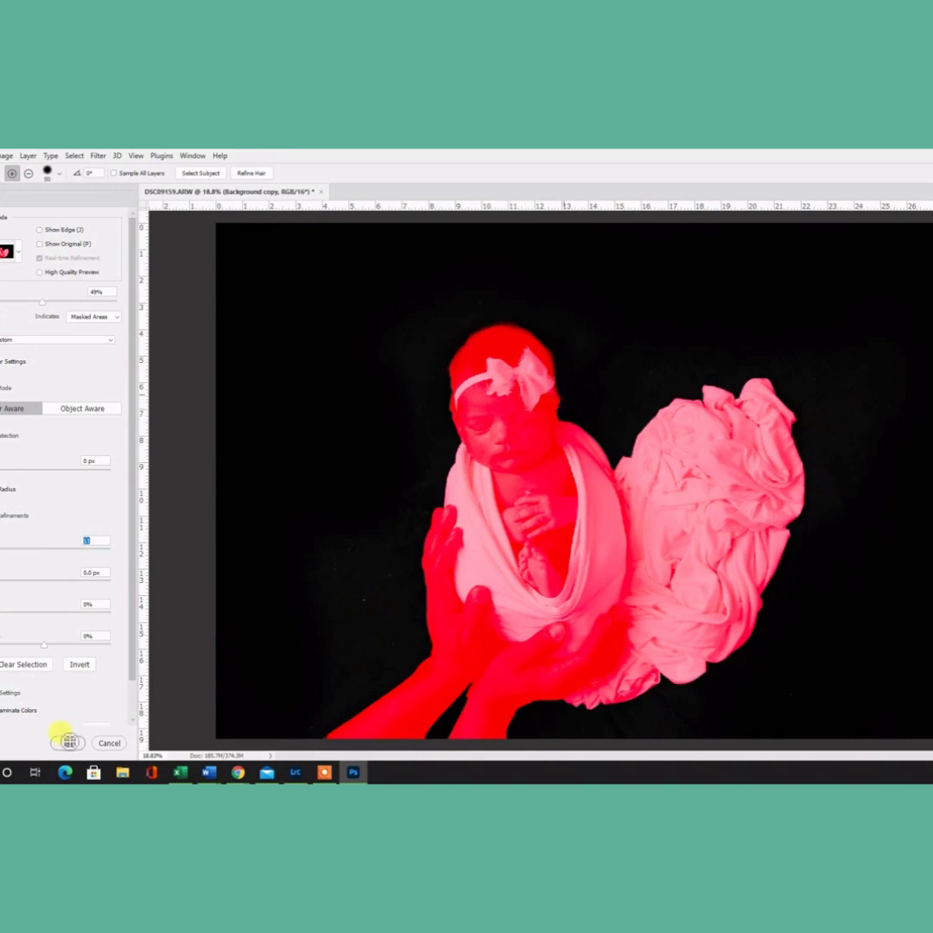
click(69, 741)
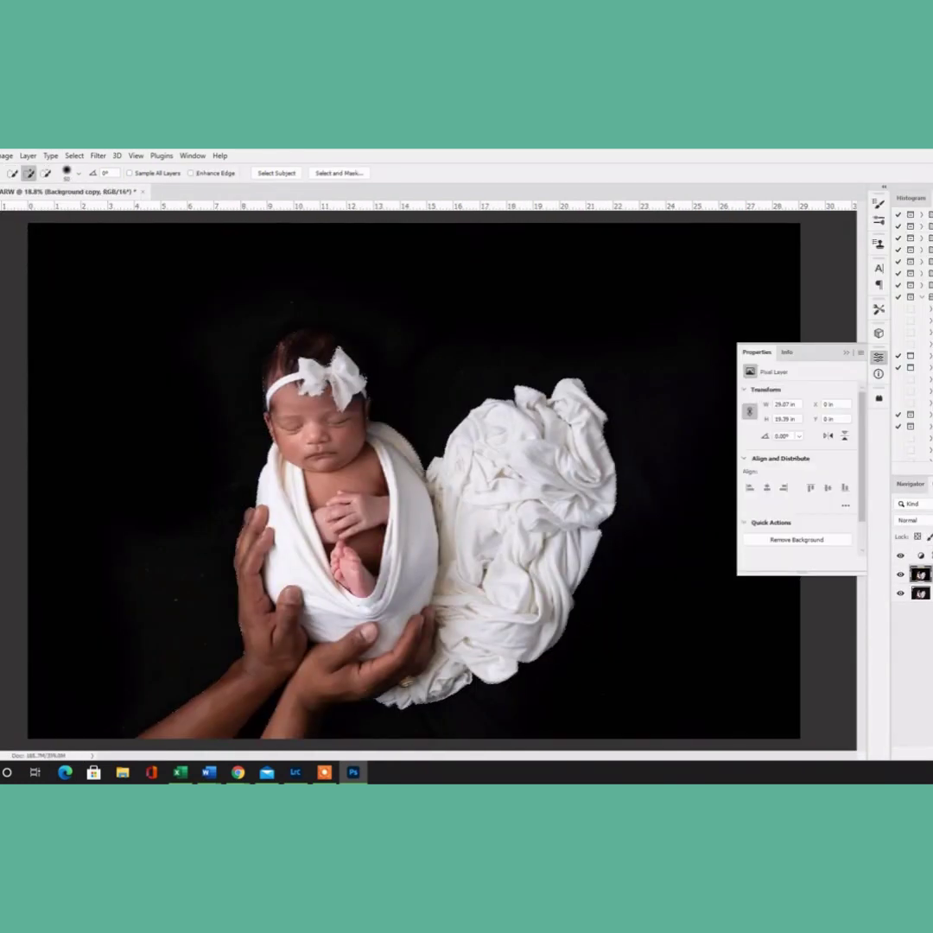
Duplicate the Background copy layer and set the duplicate's blend mode to Multiply
right_click(920, 574)
click(925, 610)
click(912, 520)
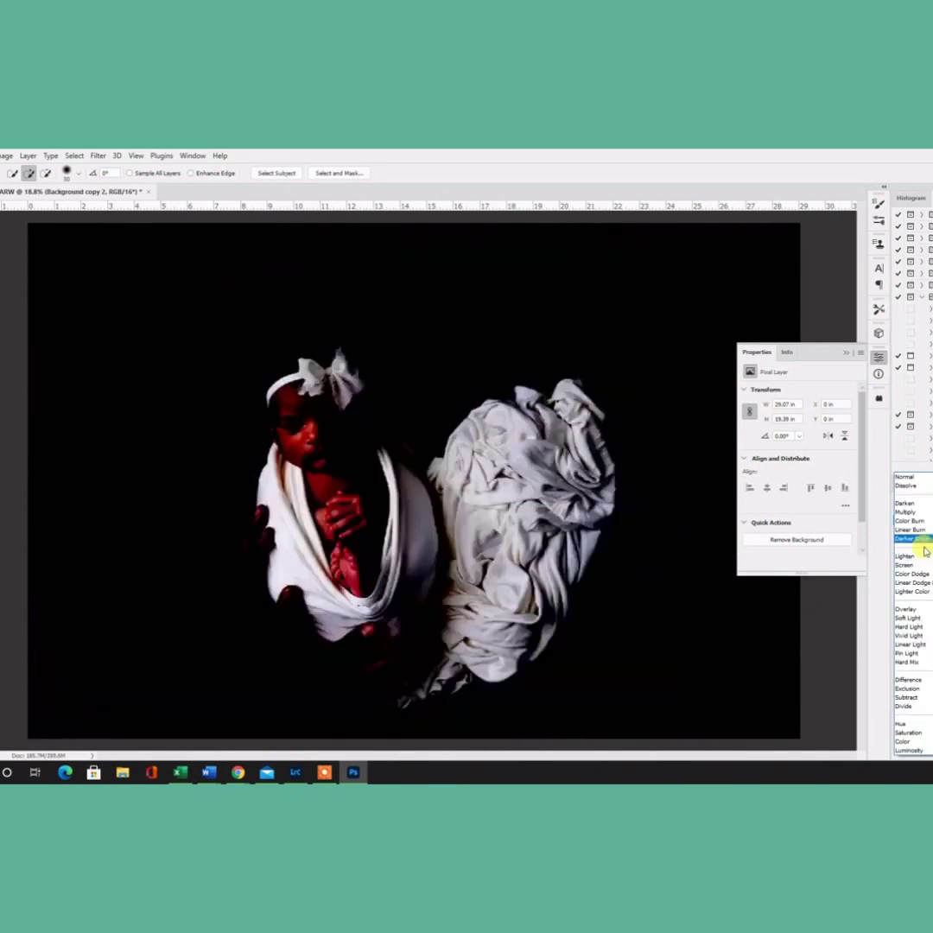
click(915, 513)
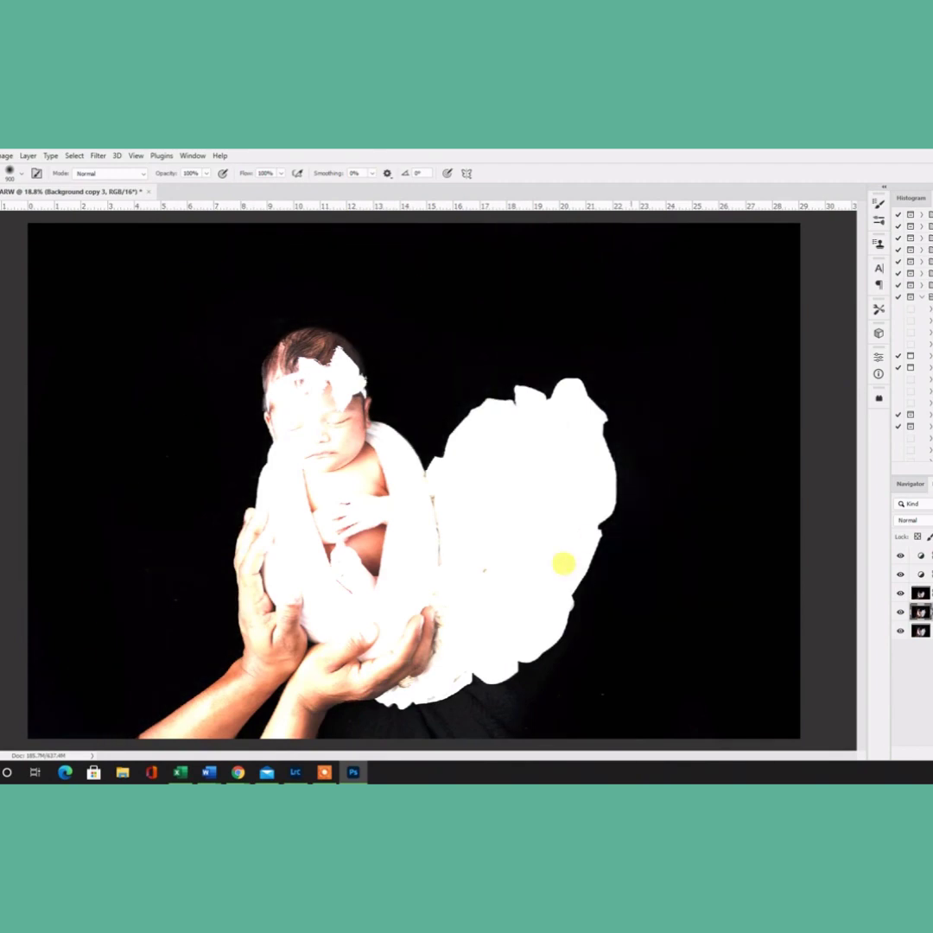
Hide the topmost Curves layer and touch up the Background copy 3 mask around the baby's head
click(900, 558)
scroll(840, 623, up, 4)
drag(314, 298, 671, 675)
scroll(670, 674, up, 2)
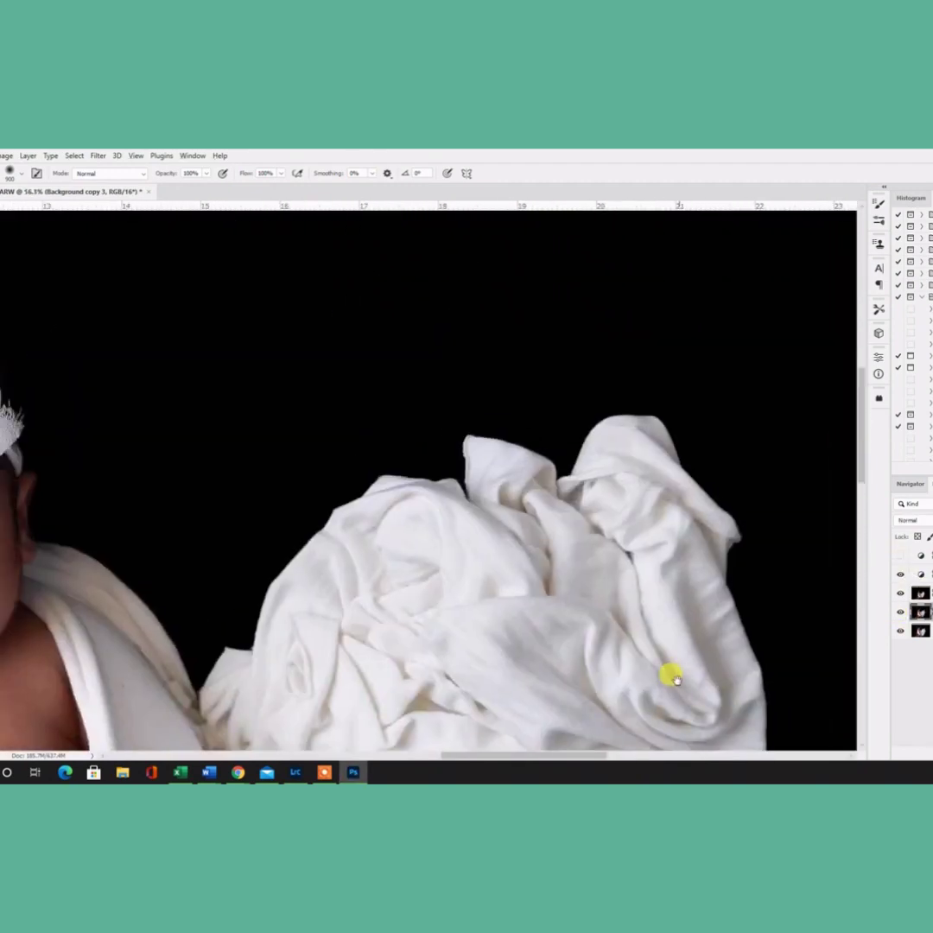
drag(51, 398, 465, 533)
scroll(531, 505, up, 2)
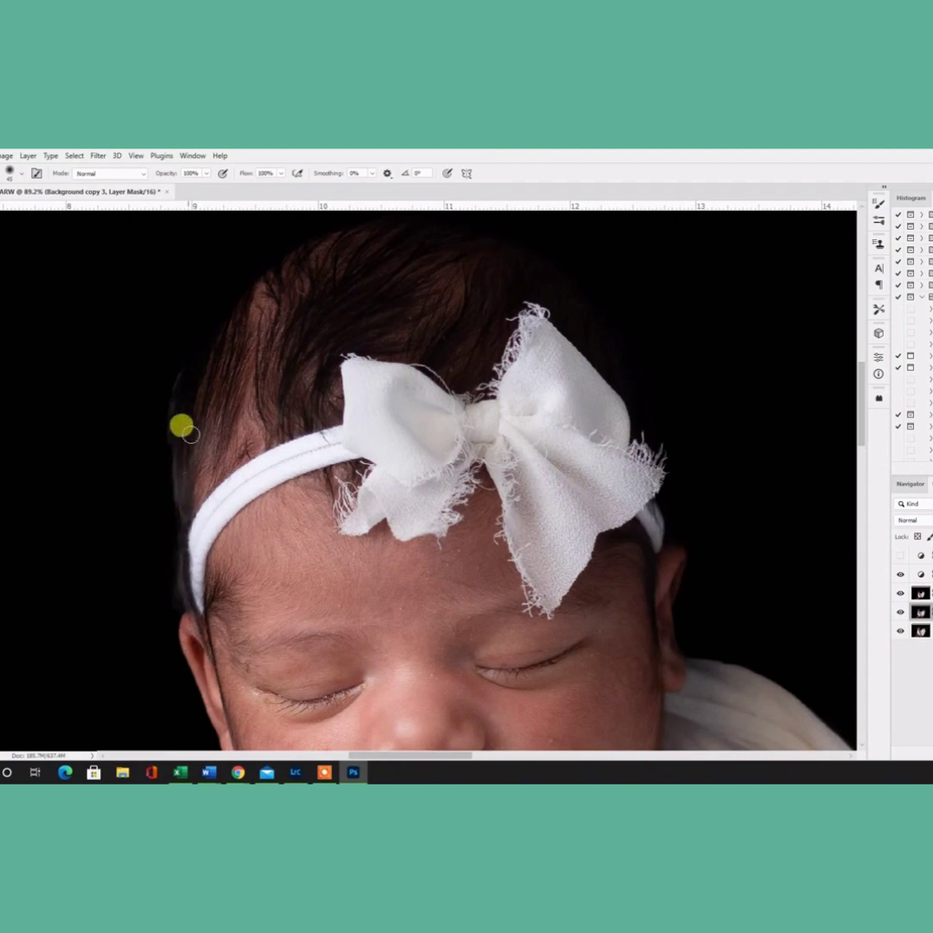
Touch up the Background copy 2 layer mask along the edge of the baby's hair and ears with a size 30 brush
click(920, 592)
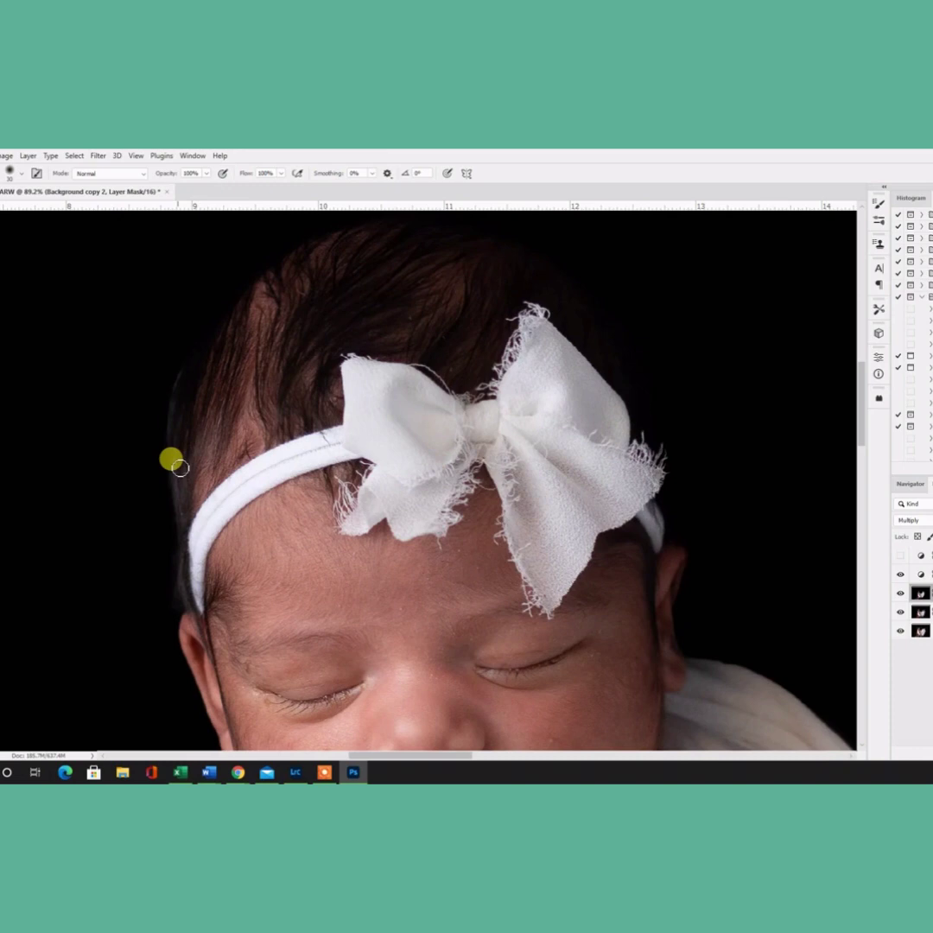
drag(423, 387, 363, 577)
drag(608, 737, 591, 455)
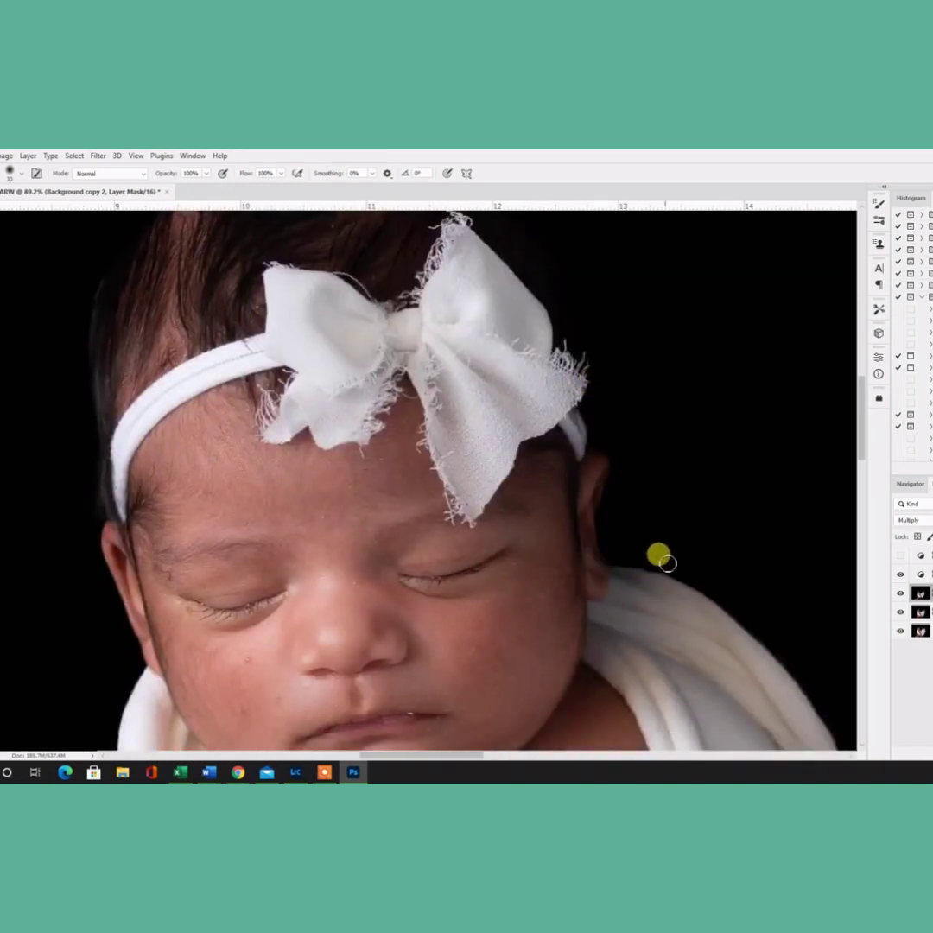
Compare the image with the Background copy 3 layer off and on, and check the mask edges along the wrap
drag(625, 589, 429, 222)
click(899, 612)
click(899, 611)
click(926, 612)
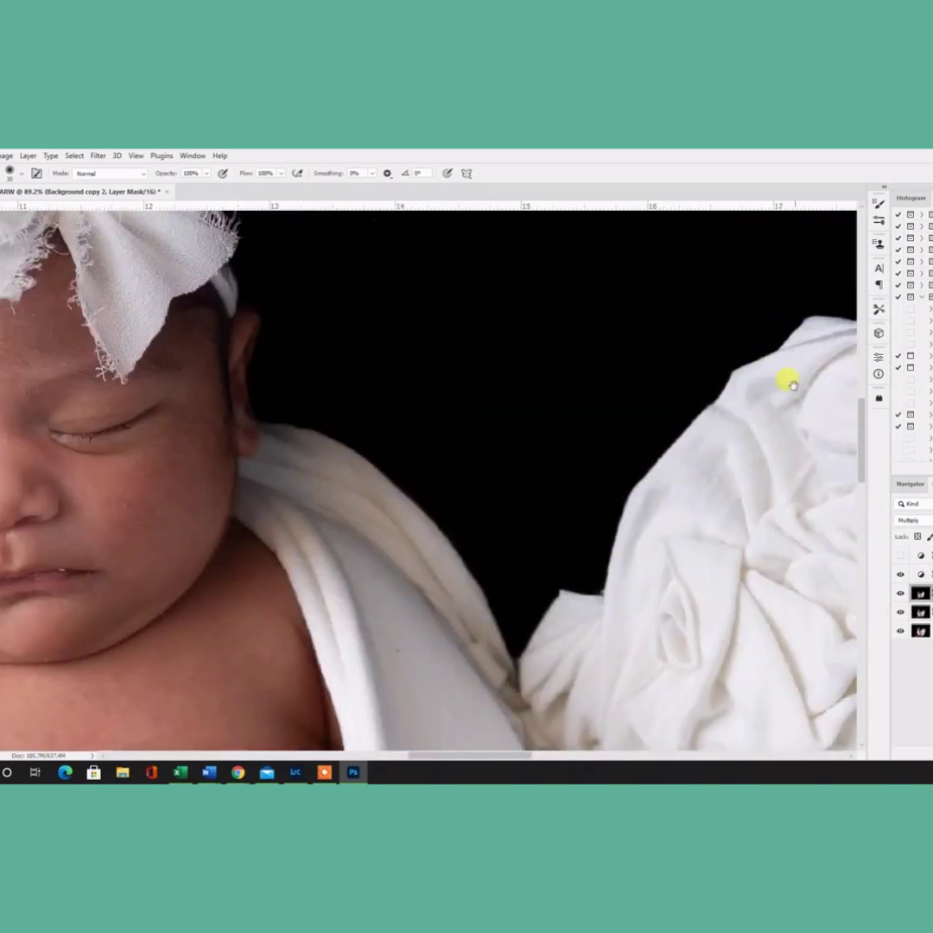
scroll(369, 585, down, 4)
scroll(177, 549, left, 2)
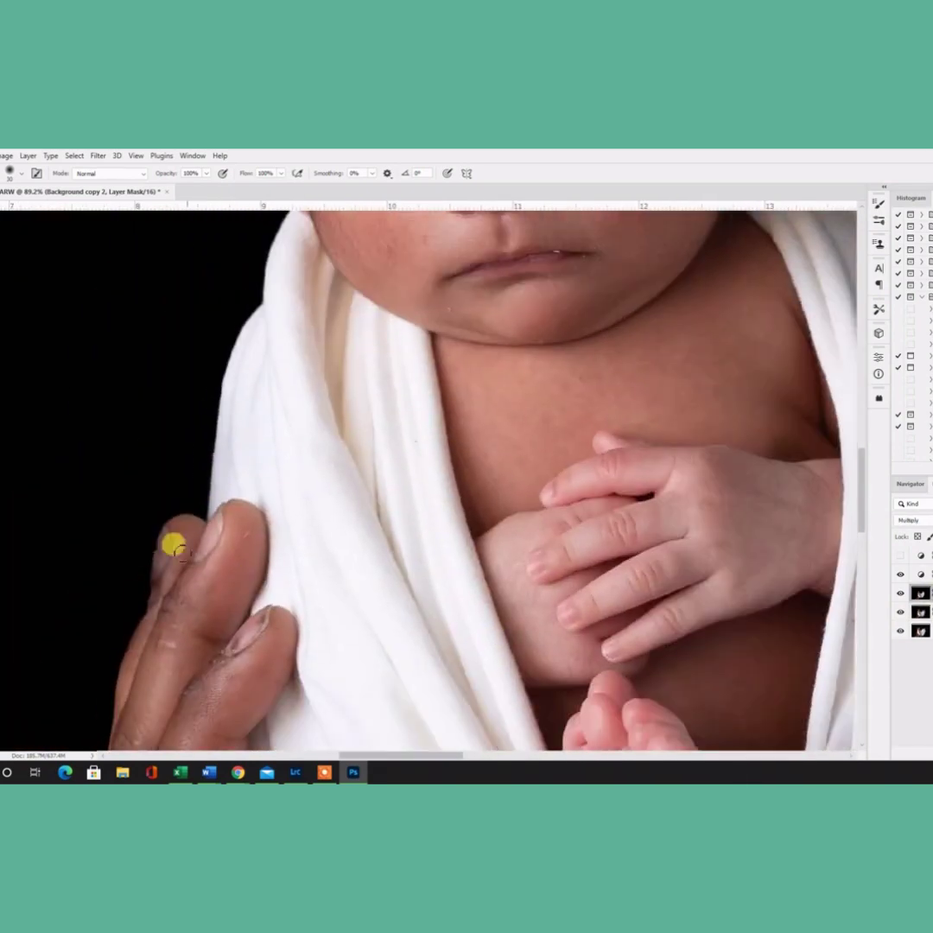
Refine the Background copy 3 mask along the fingers holding the wrap, and toggle the Background copy 2 layer's visibility
click(918, 612)
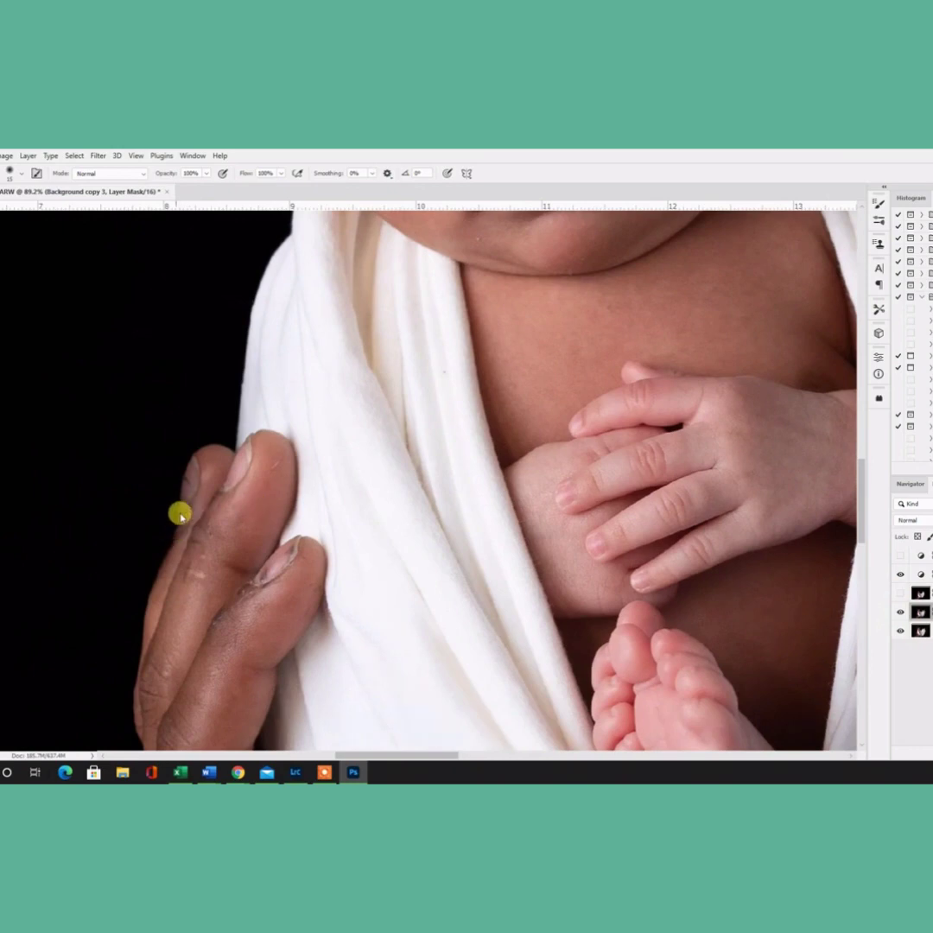
click(921, 593)
click(900, 592)
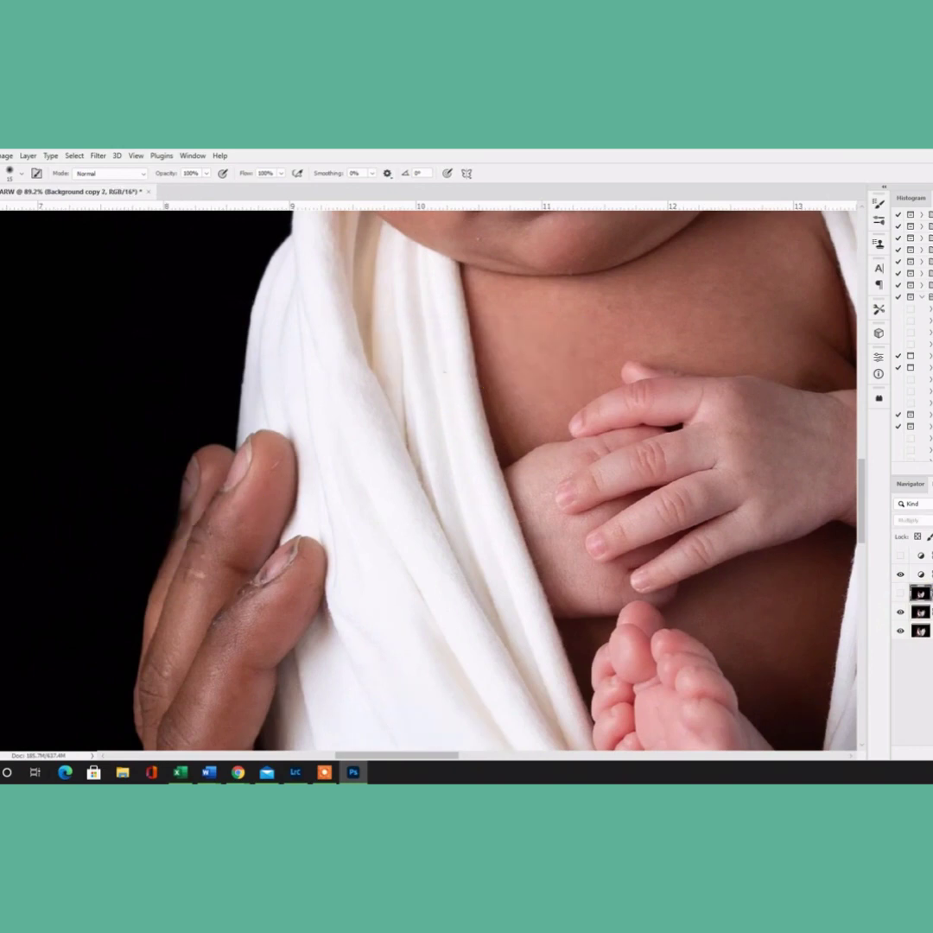
click(929, 611)
Clean the Background copy 2 and Background copy 3 masks along the wrists, forearms and lower edge of the white fabric
drag(280, 620, 363, 225)
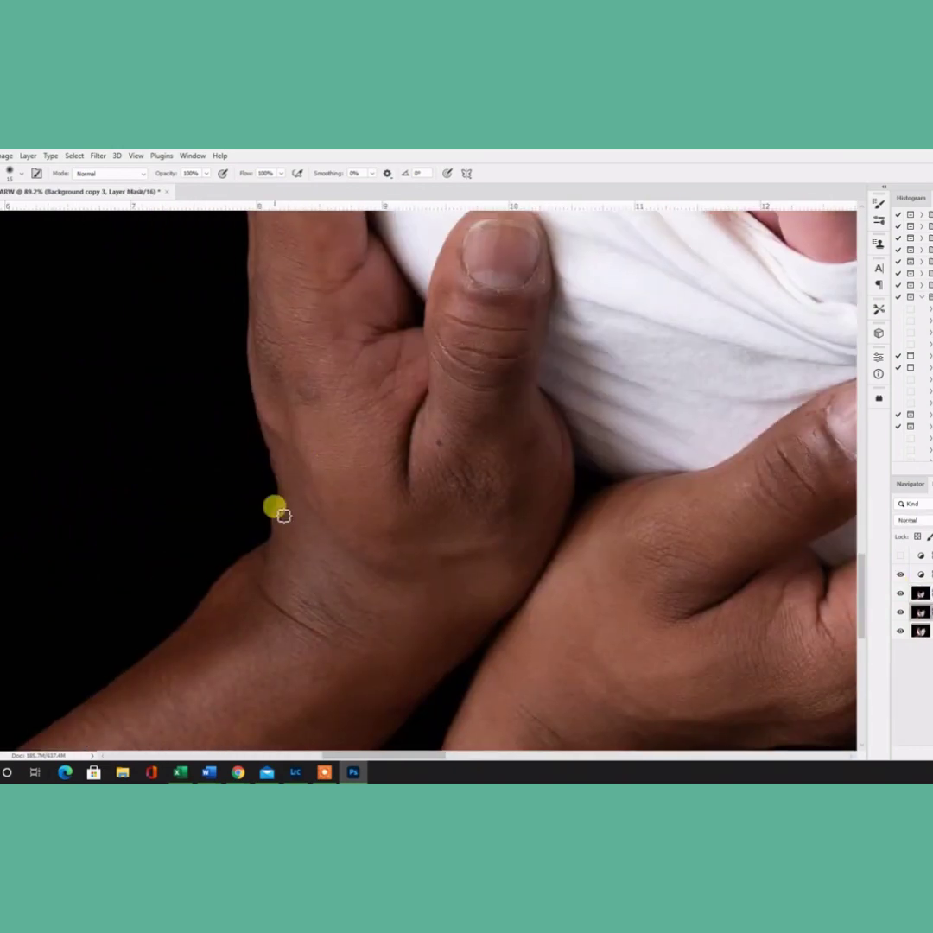
drag(346, 631, 480, 449)
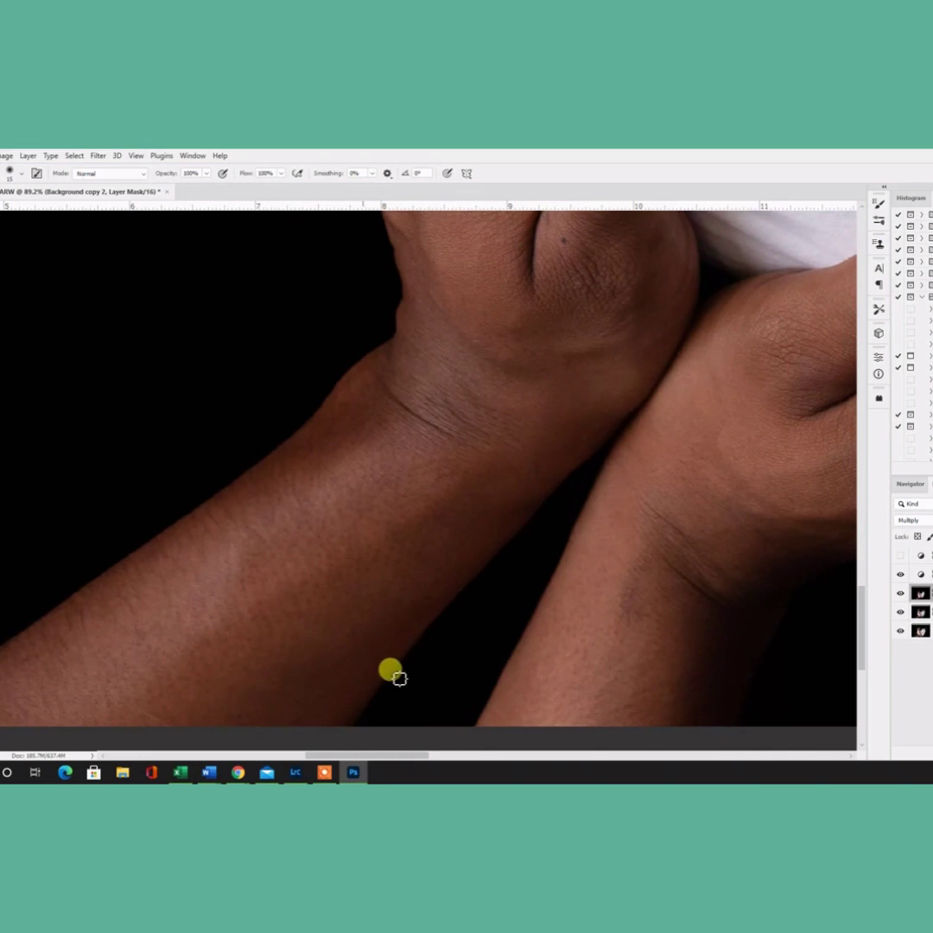
scroll(415, 553, down, 5)
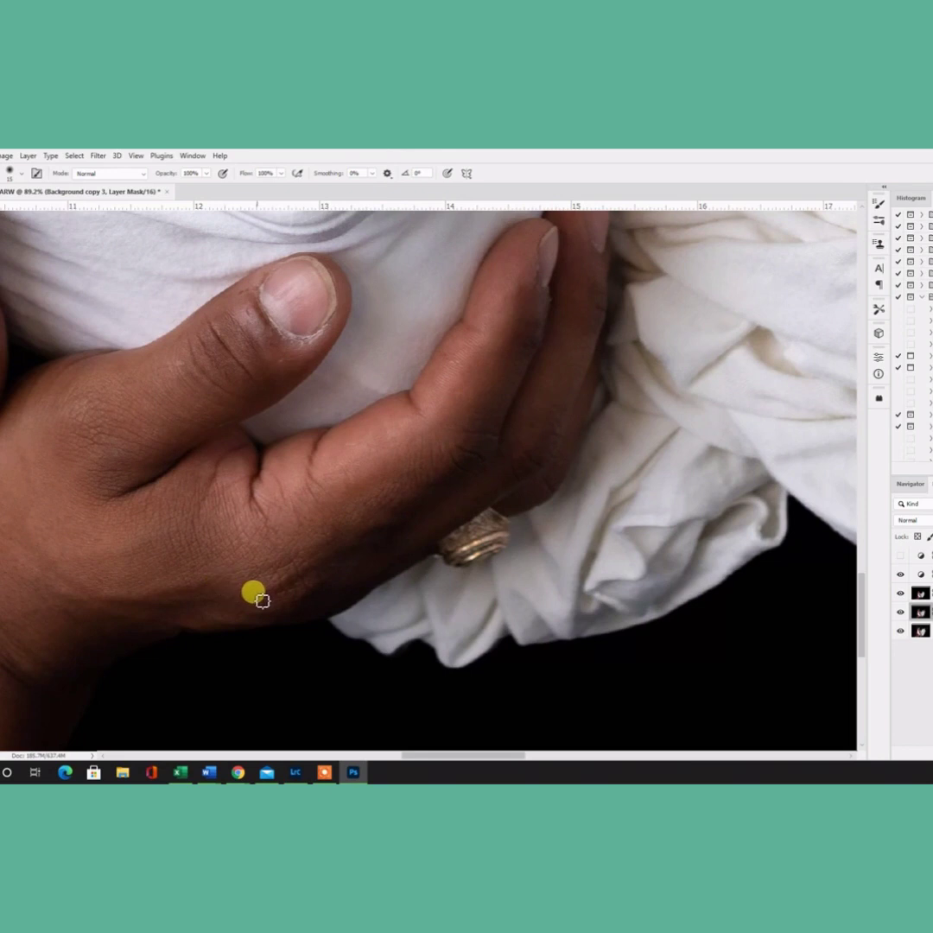
key(alt+])
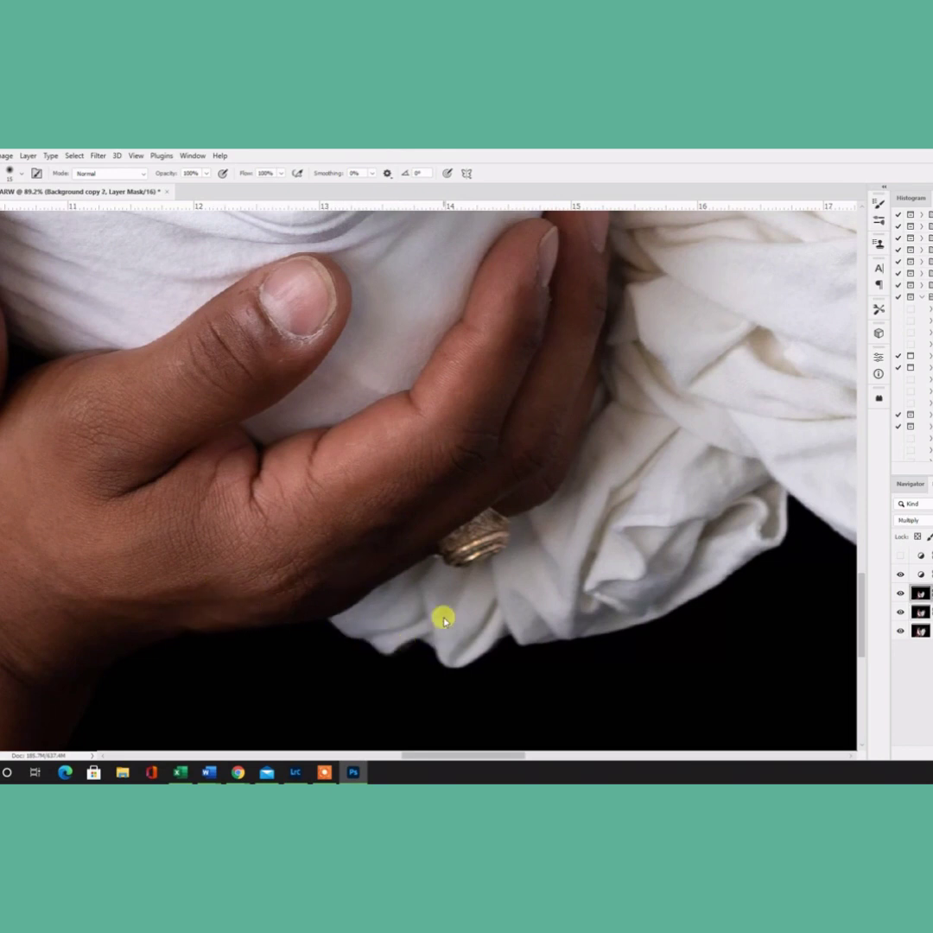
drag(847, 538, 412, 616)
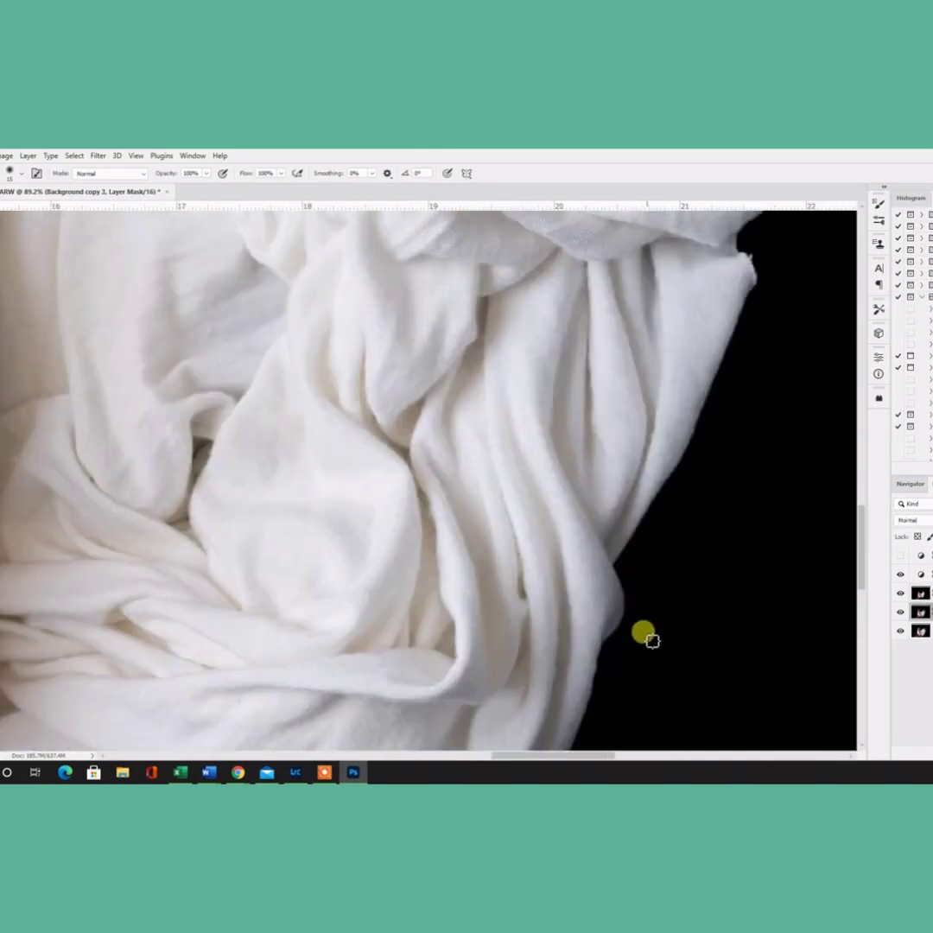
Show the topmost Curves layer, brighten its curve strongly, and paint over uneven background patches on Background copy 3
key(ctrl+0)
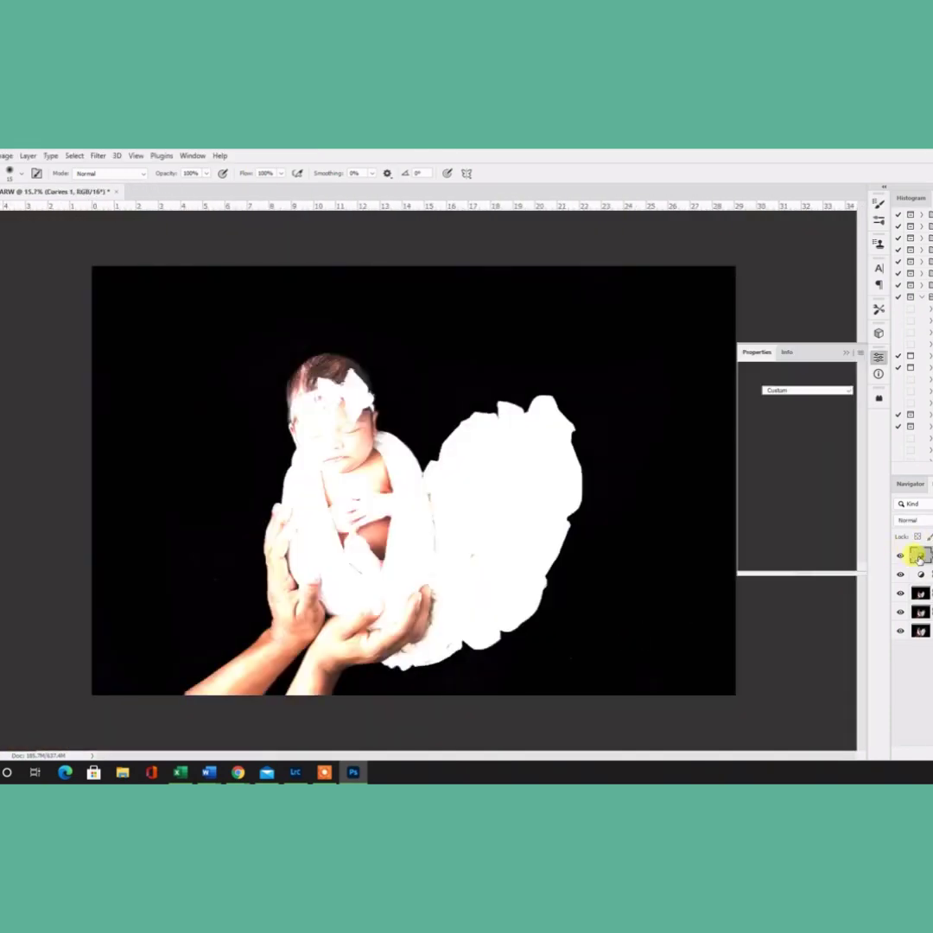
mouse_move(756, 458)
mouse_down()
mouse_move(760, 447)
mouse_move(769, 453)
mouse_up()
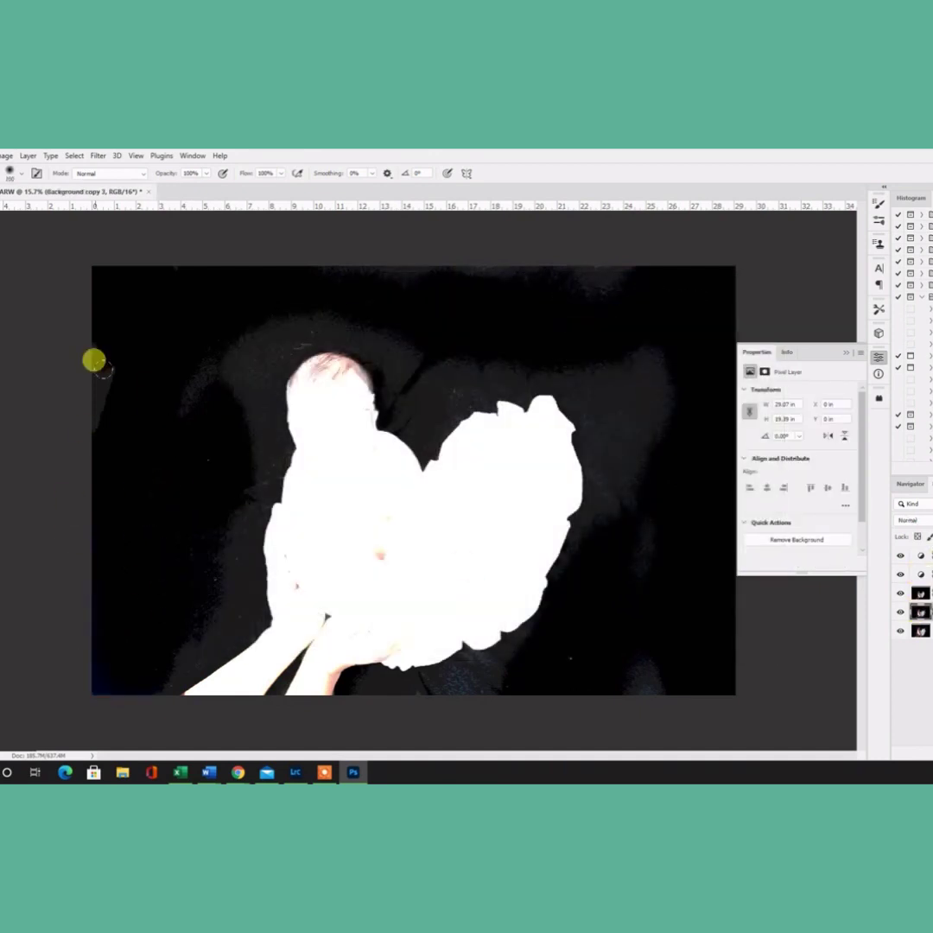
mouse_move(93, 361)
mouse_down()
mouse_move(434, 259)
mouse_move(644, 396)
mouse_move(584, 385)
mouse_move(472, 664)
mouse_move(404, 360)
mouse_move(537, 368)
mouse_move(269, 304)
mouse_move(221, 591)
mouse_move(85, 544)
mouse_move(477, 580)
mouse_up()
click(920, 604)
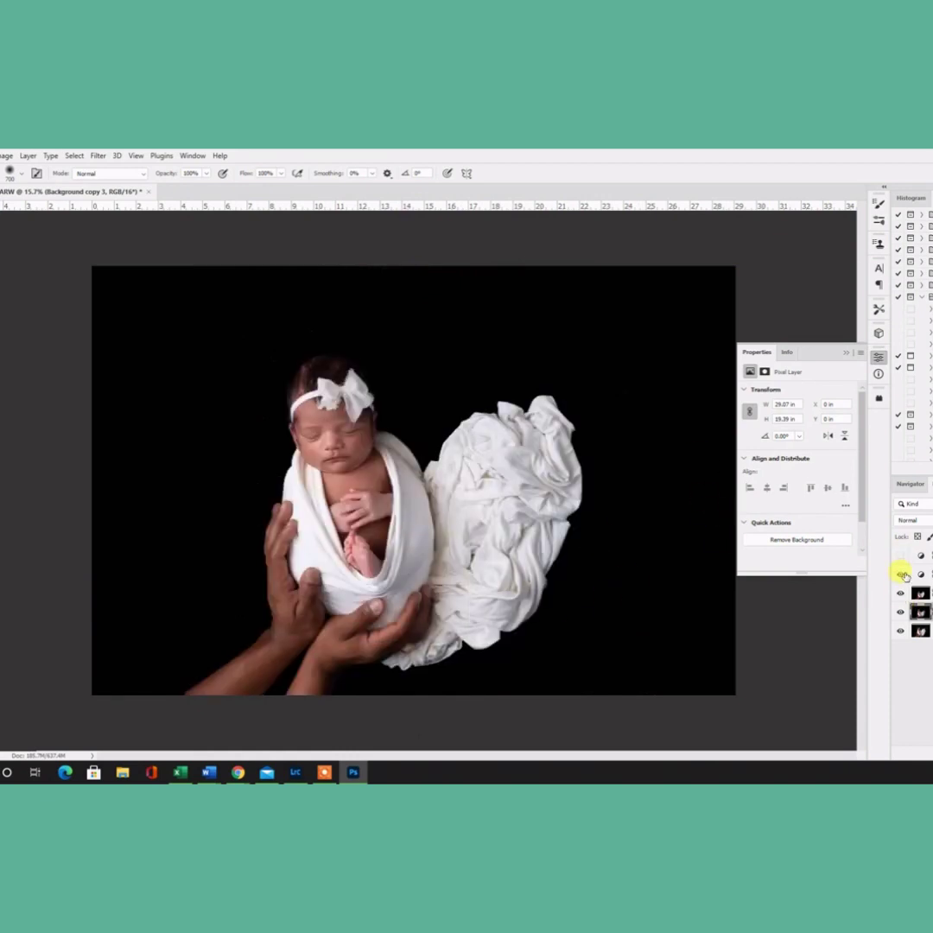
Inspect the cleaned edges up close and flatten the image
scroll(422, 537, up, 4)
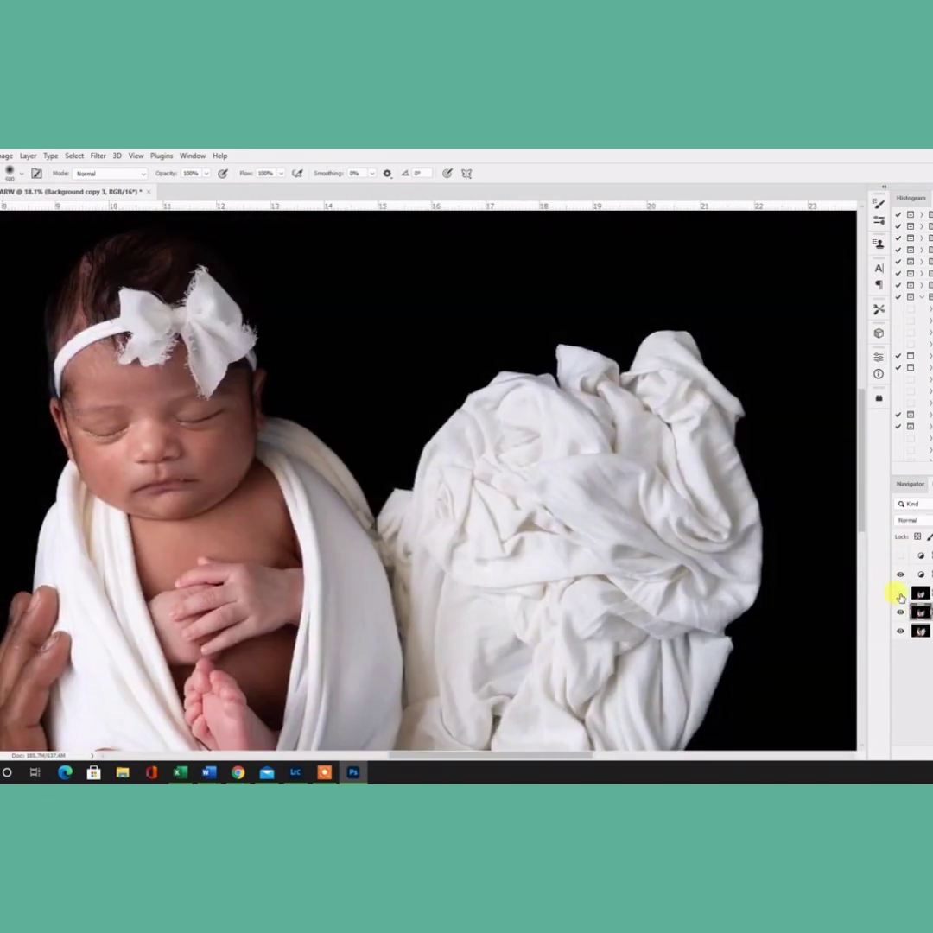
scroll(535, 658, down, 4)
drag(921, 631, 927, 633)
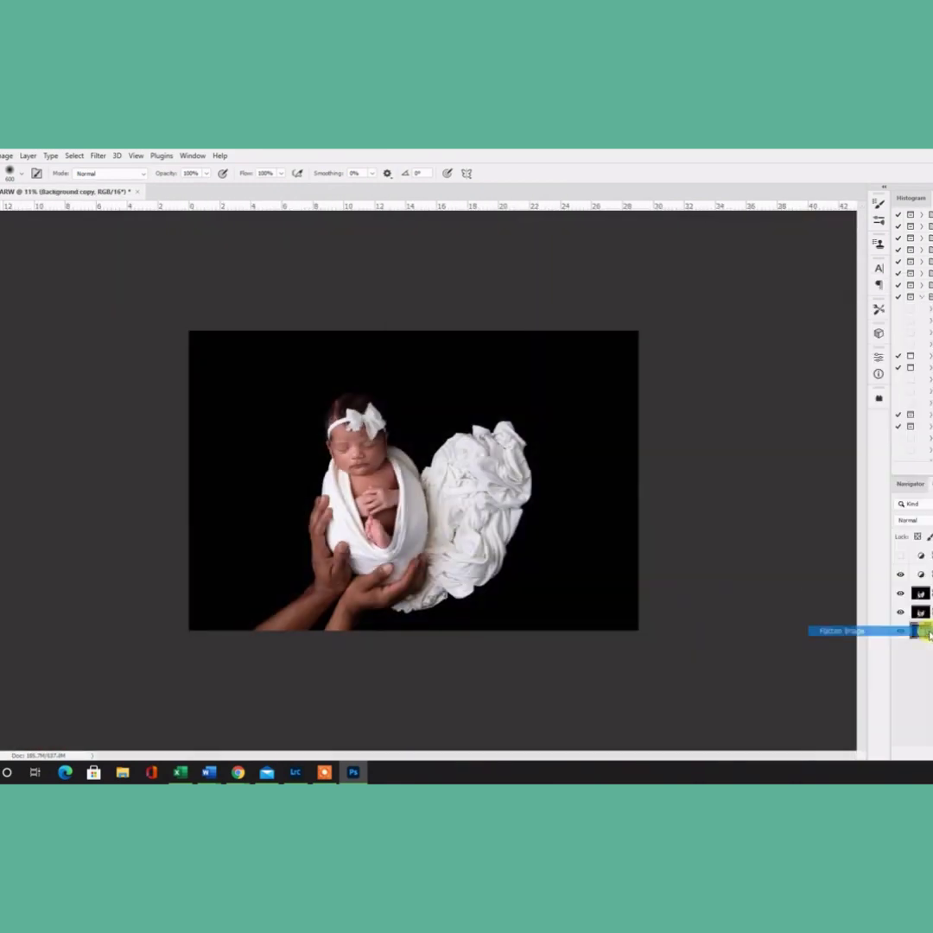
Straighten the picture and crop it to a landscape 4 : 5 (8 : 10) frame around the baby and heart-shaped fabric
key(c)
drag(190, 331, 206, 340)
drag(636, 326, 624, 313)
click(26, 174)
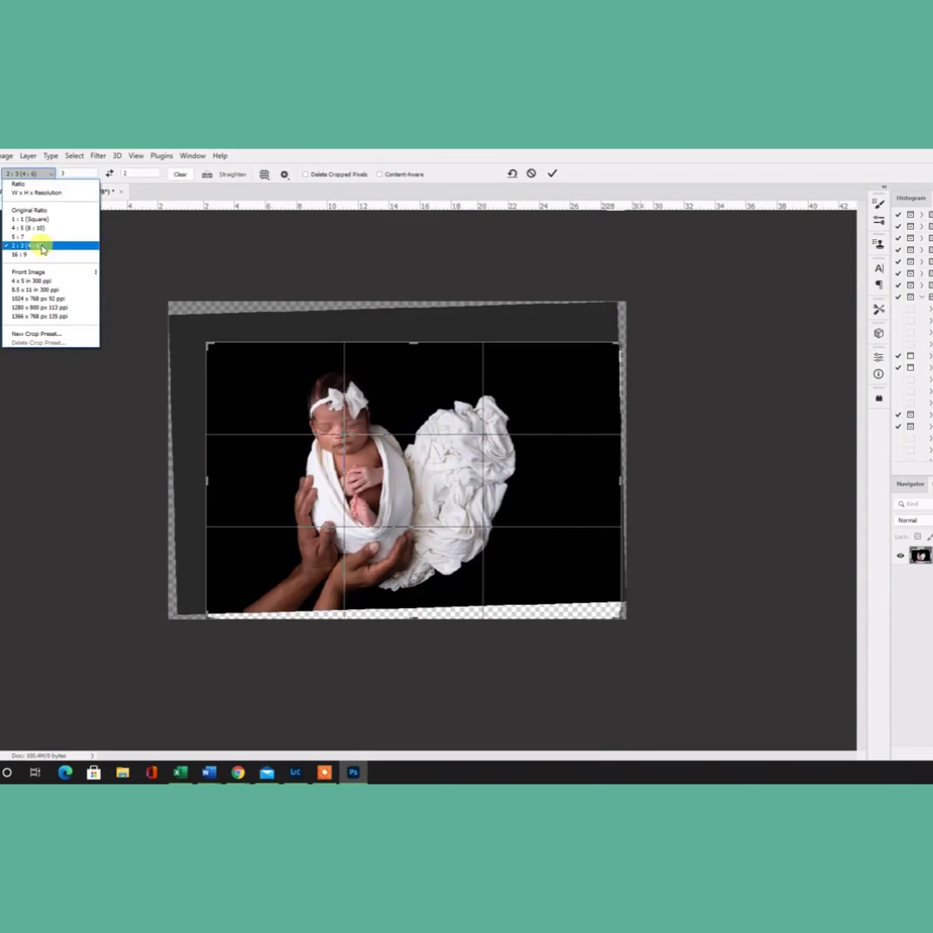
click(37, 245)
click(109, 174)
drag(641, 410, 644, 450)
drag(533, 506, 531, 519)
drag(633, 464, 602, 432)
key(Return)
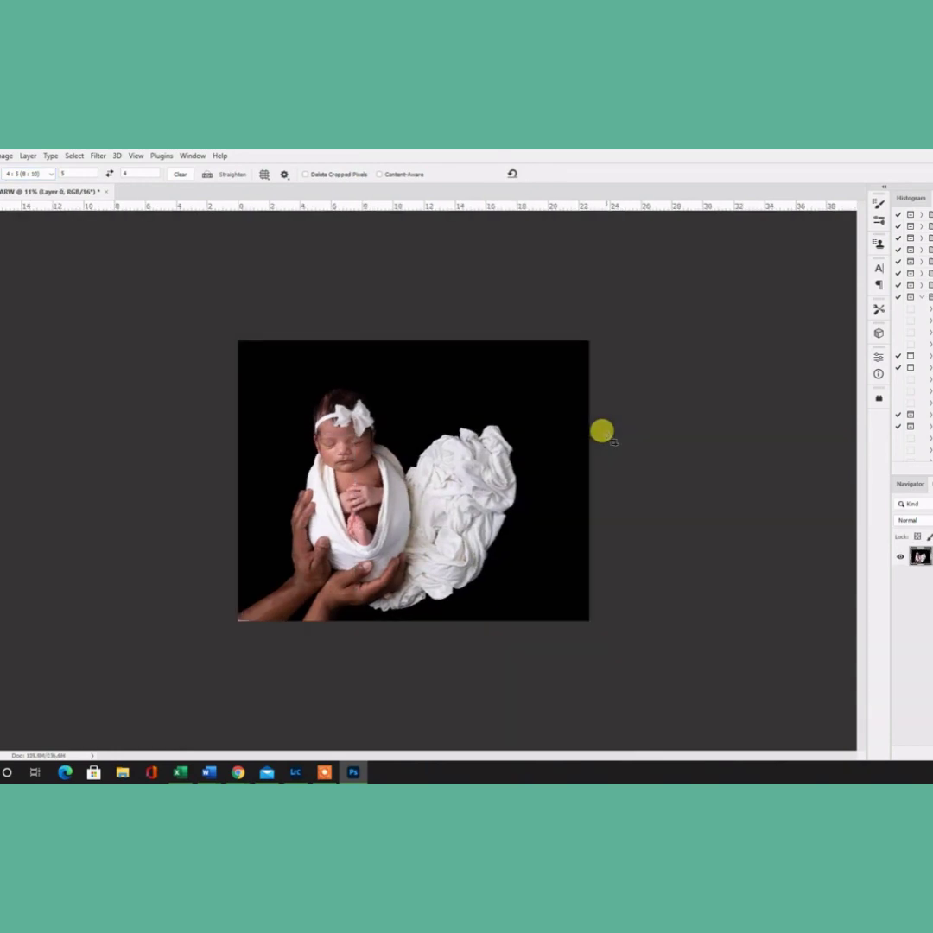
Duplicate the cropped layer and outline the white speck at the corner of the baby's lips with the Patch tool
key(ctrl+j)
key(j)
scroll(388, 463, up, 10)
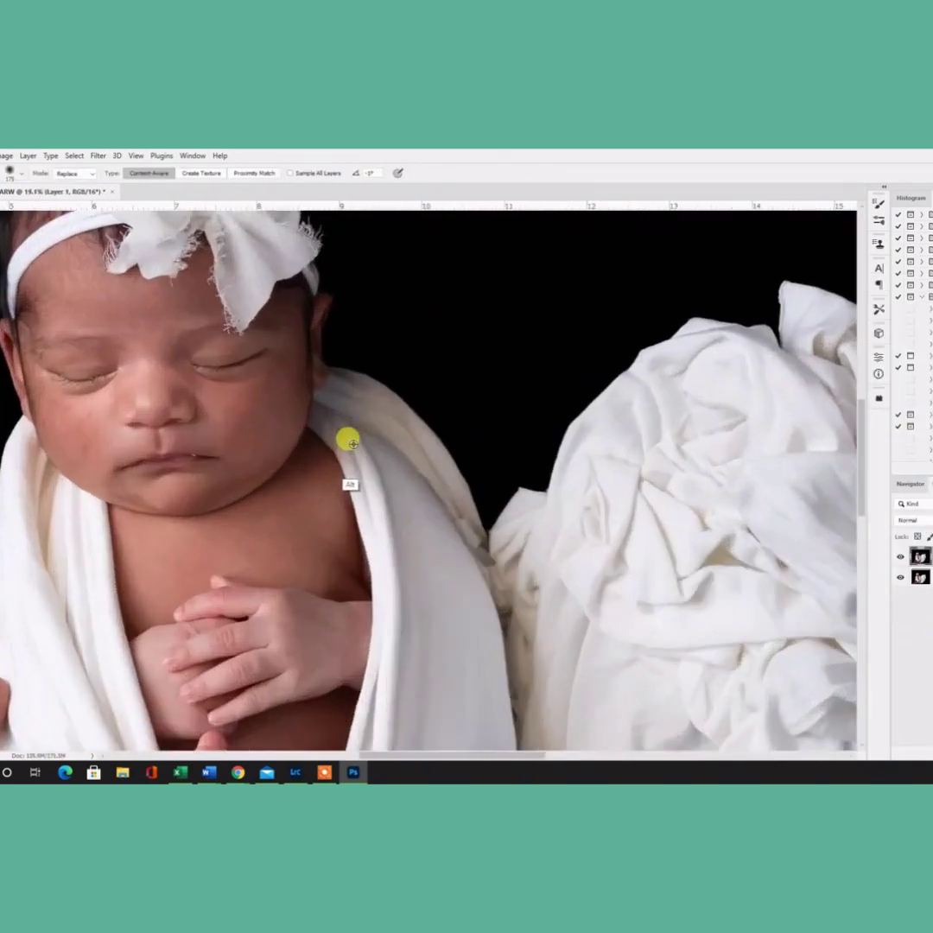
key(shift+j)
key(shift+j)
drag(268, 595, 489, 451)
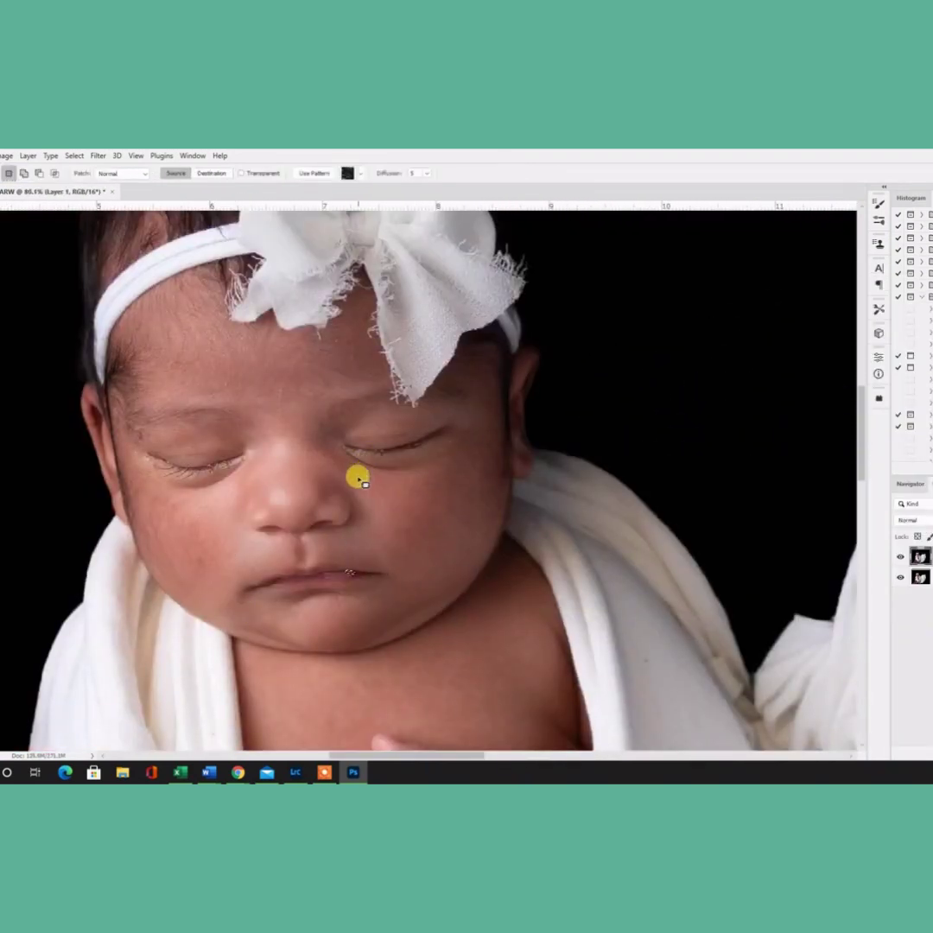
Remove the white speck at the corner of the baby's lips with the Patch tool
scroll(357, 476, up, 3)
drag(333, 580, 294, 431)
key(shift+j)
key(shift+j)
key(shift+j)
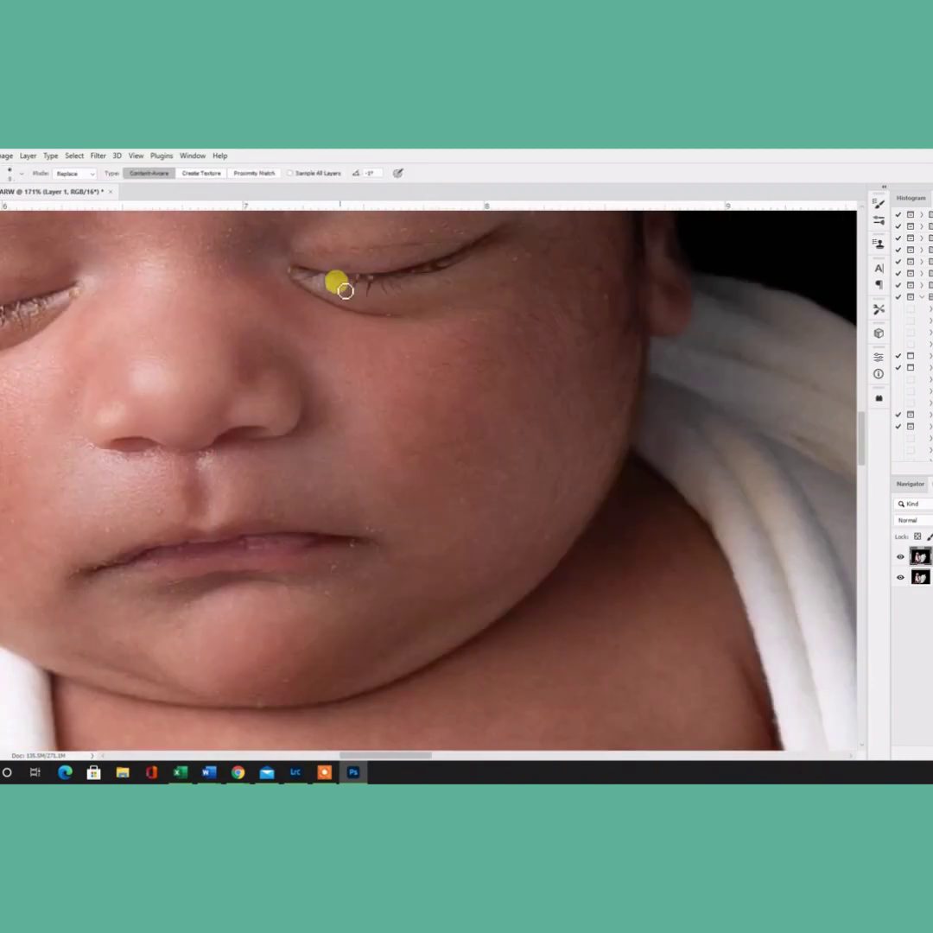
key(shift+j)
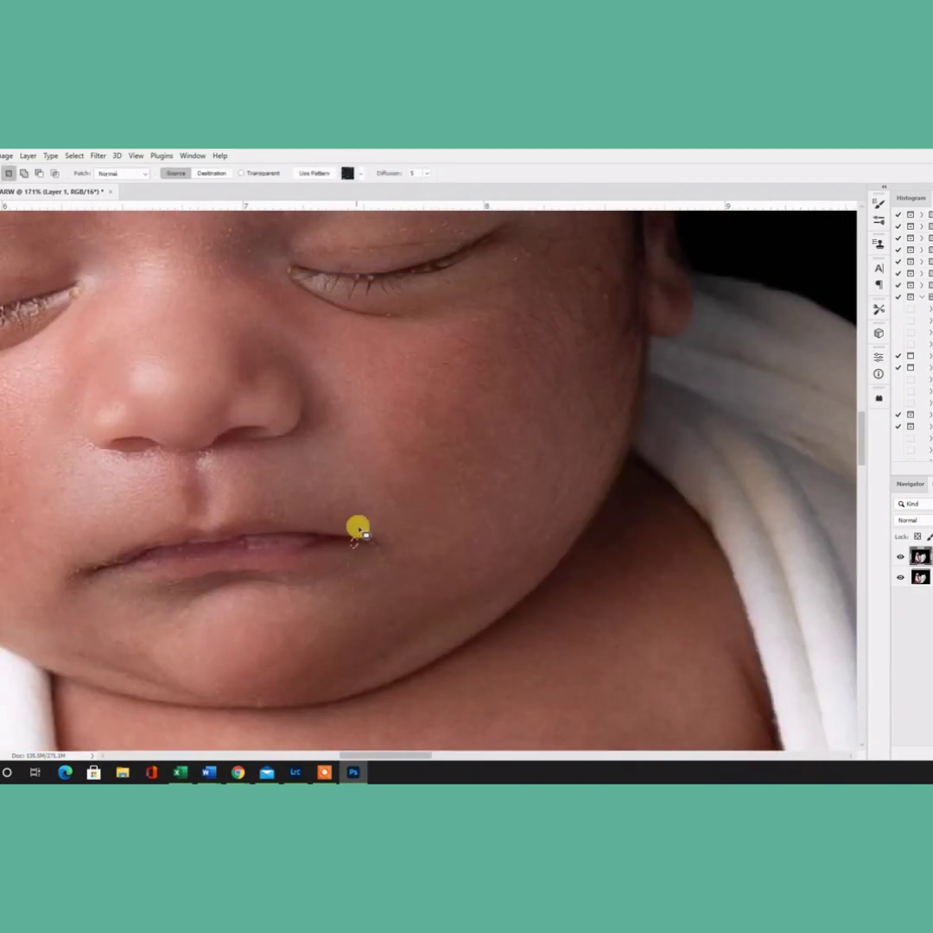
scroll(552, 537, up, 3)
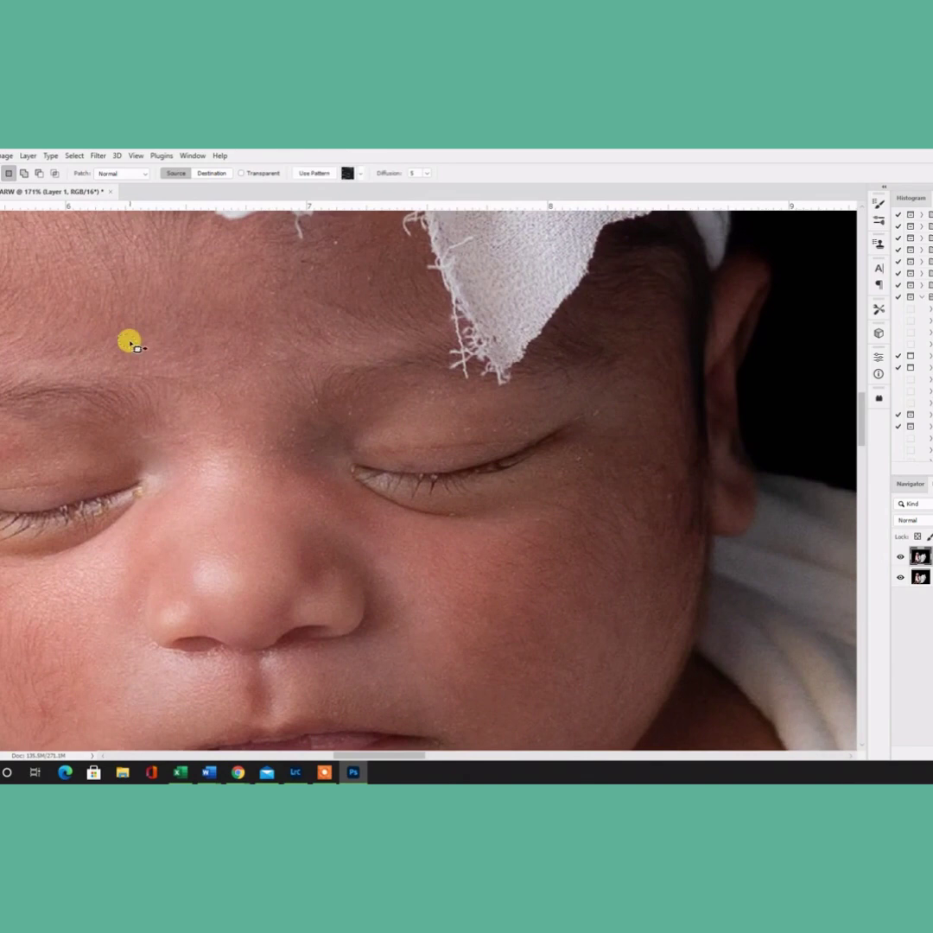
Patch the small blemishes on the forehead and beside the outer corners of both eyes
key(ctrl+d)
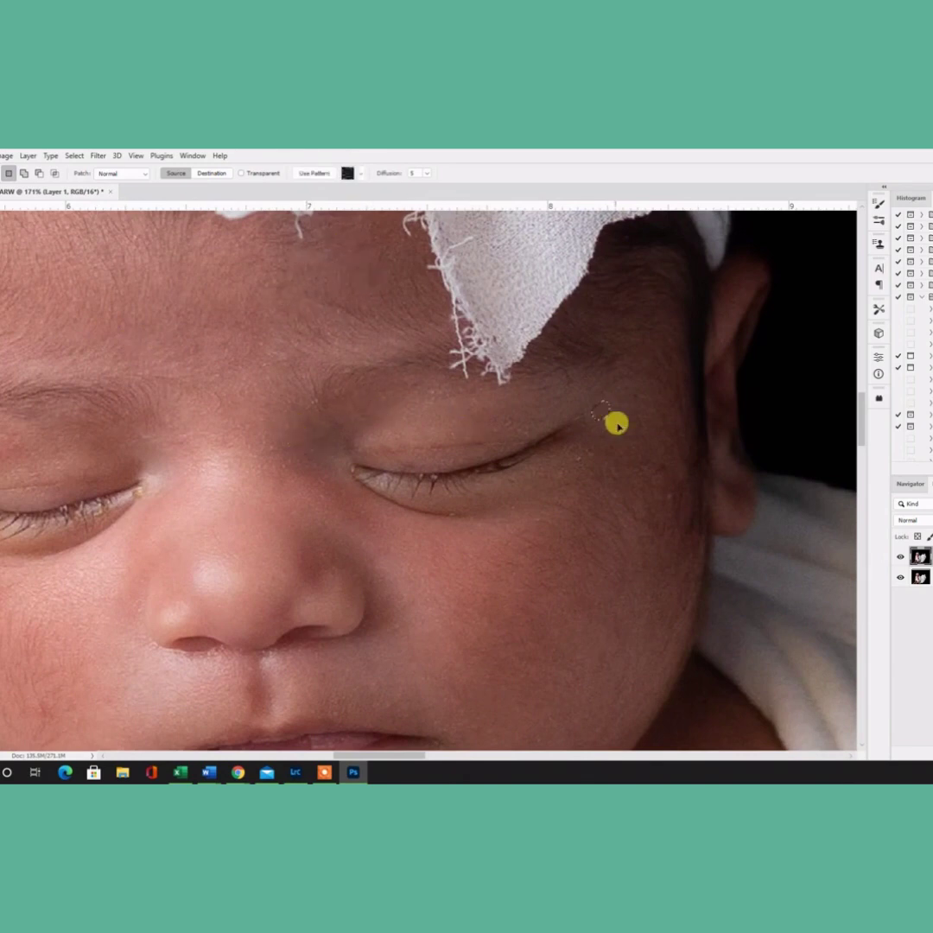
scroll(546, 516, left, 3)
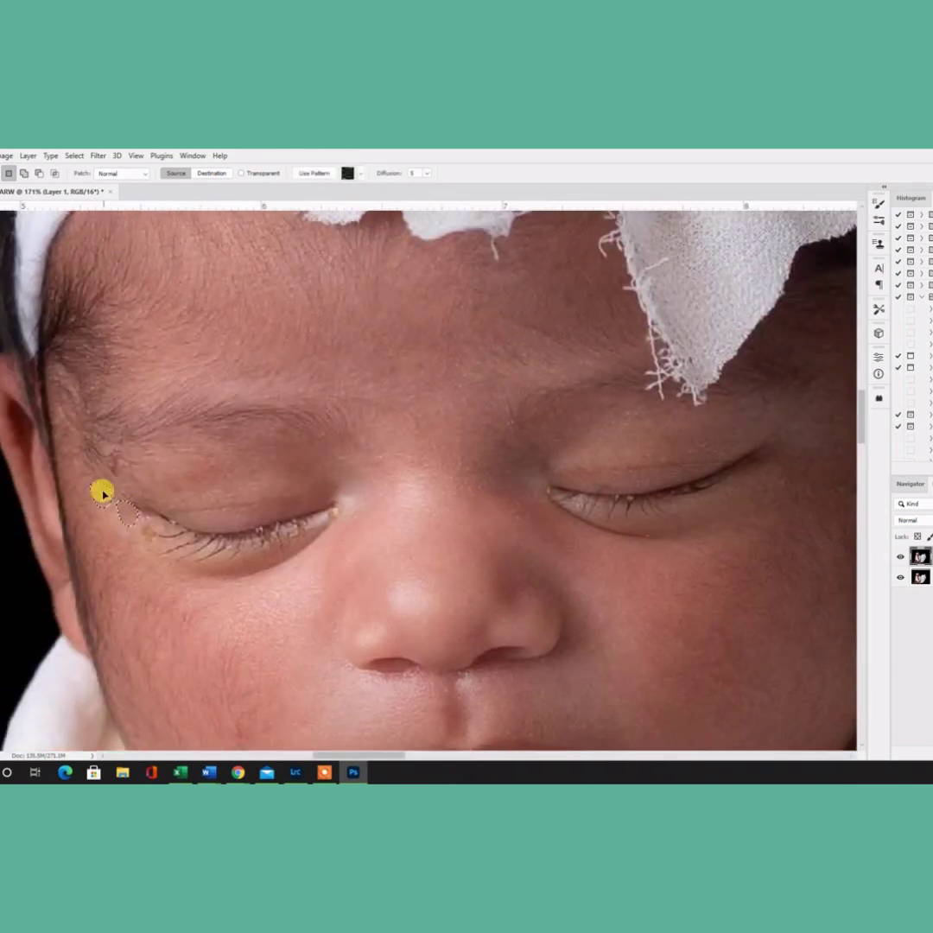
drag(113, 448, 150, 460)
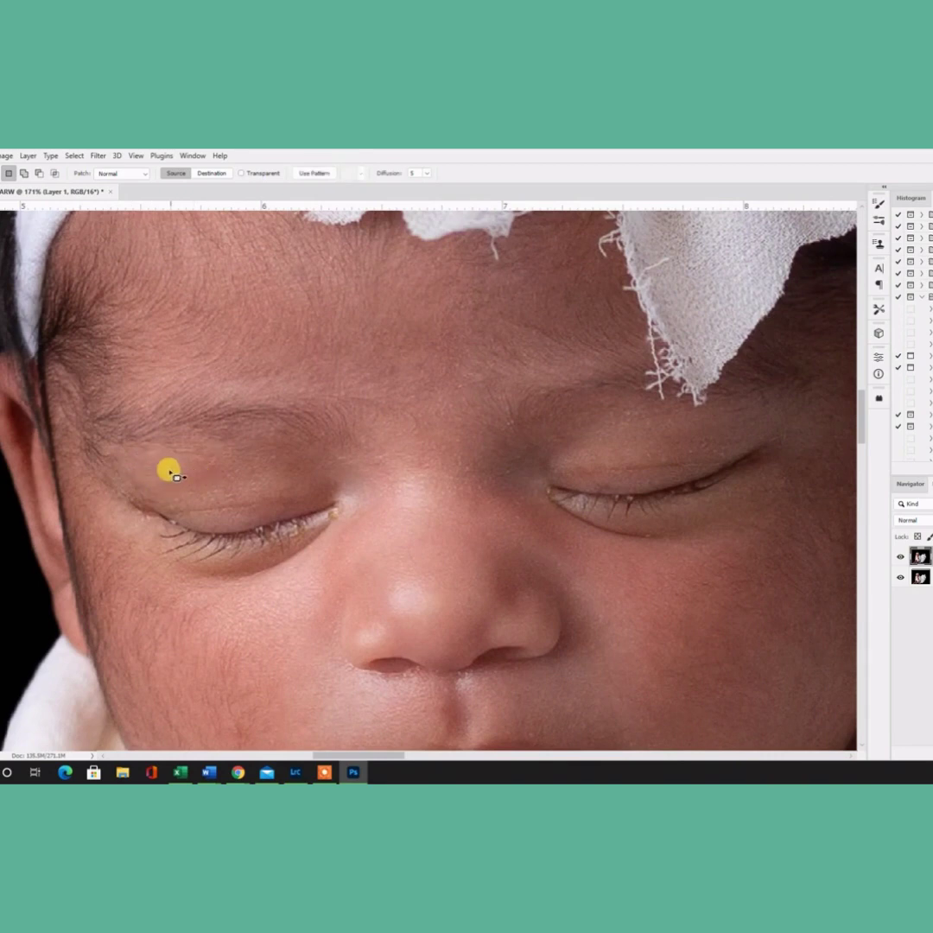
key(ctrl+d)
scroll(212, 438, down, 3)
scroll(243, 546, up, 3)
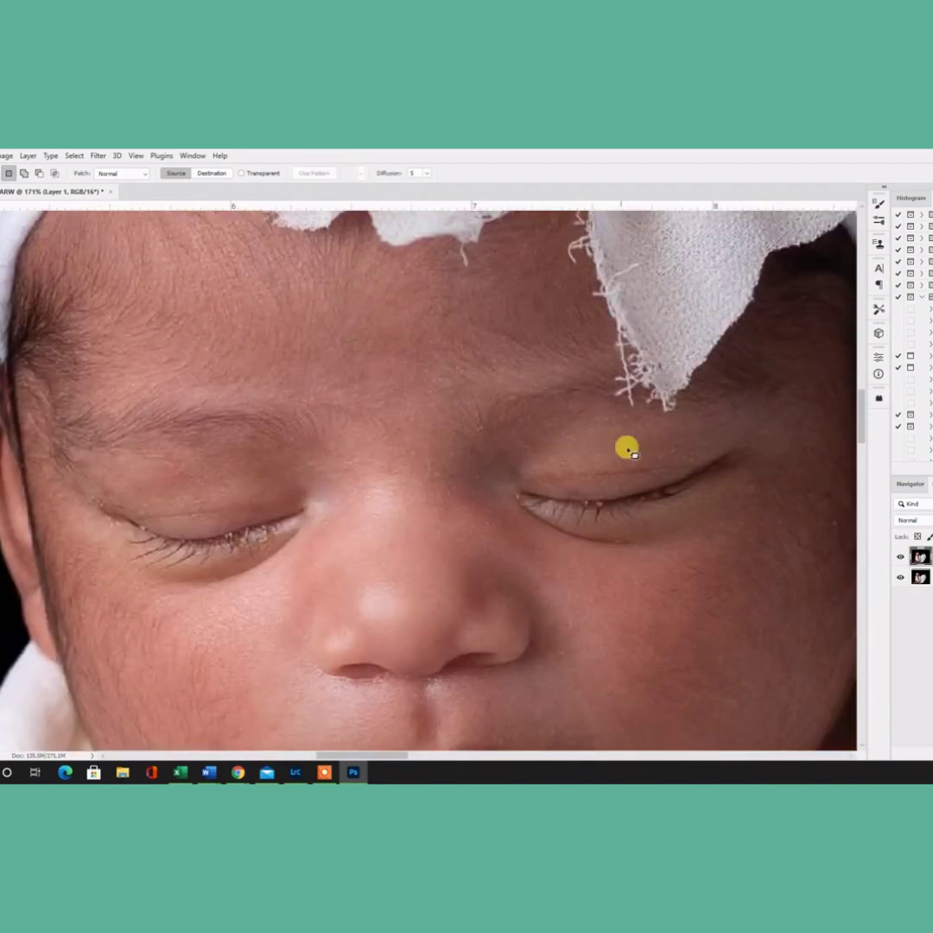
Patch the flaky skin spots on the baby's chin below the lips
scroll(574, 466, right, 2)
scroll(653, 475, down, 5)
drag(371, 480, 359, 468)
scroll(424, 421, down, 3)
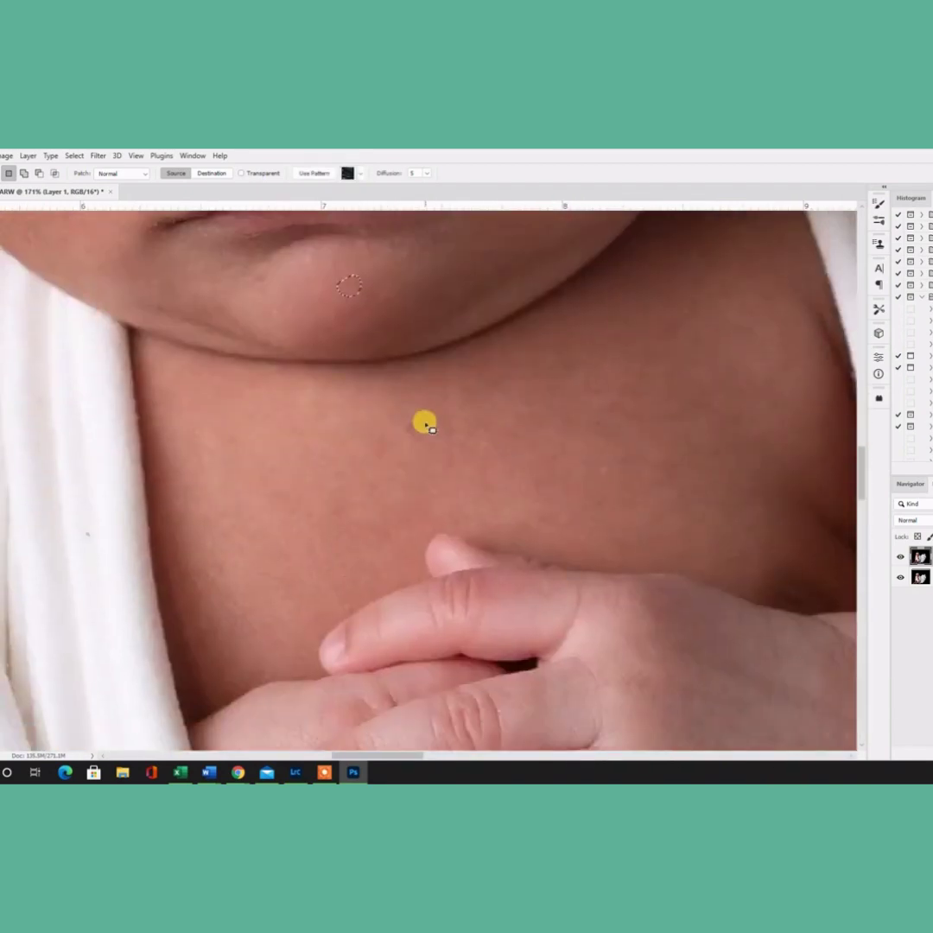
key(ctrl+d)
Patch small blemishes around the baby's wrap and on the fingers of the supporting hand
drag(401, 404, 769, 470)
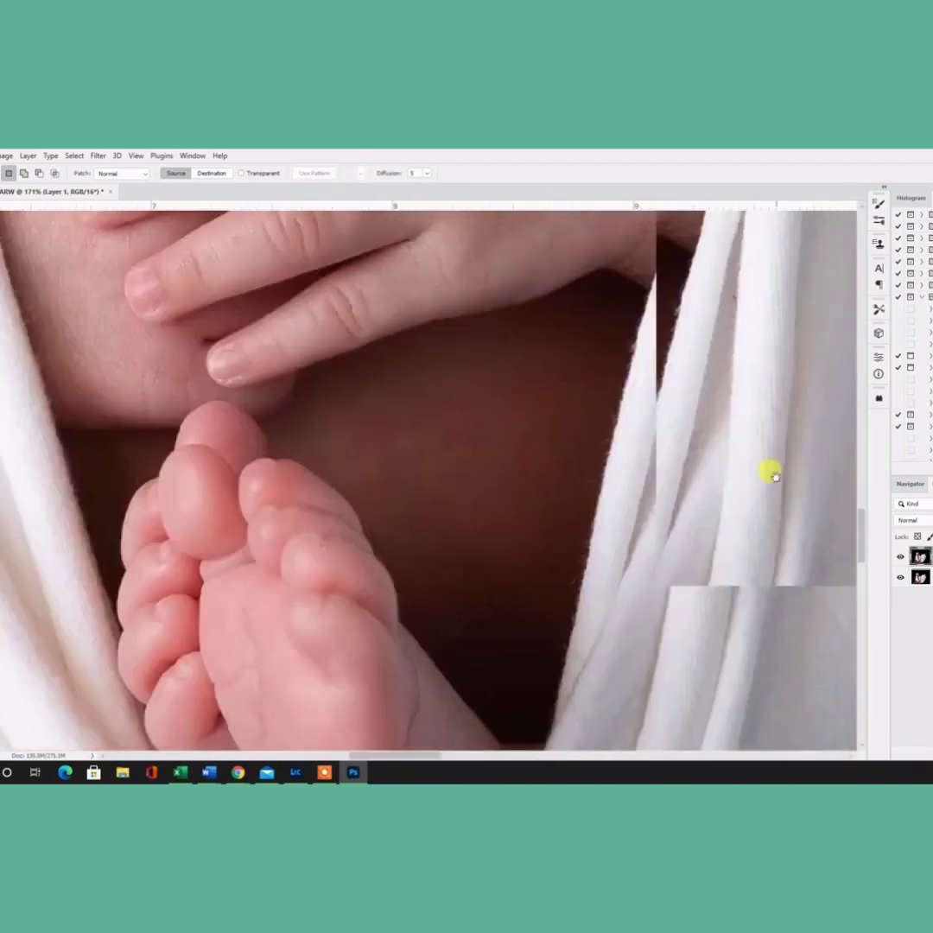
scroll(768, 470, down, 3)
drag(333, 696, 309, 637)
key(ctrl+d)
scroll(369, 592, up, 4)
scroll(368, 591, down, 4)
scroll(362, 600, down, 1)
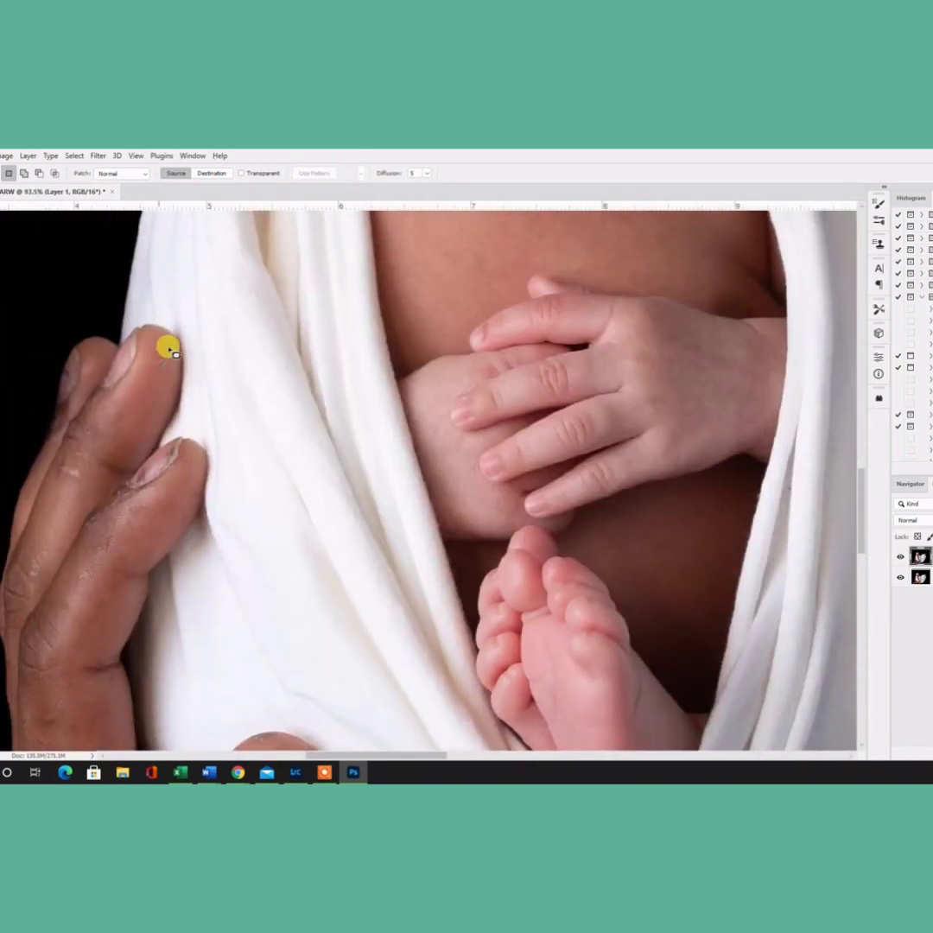
scroll(164, 371, down, 2)
scroll(164, 371, left, 1)
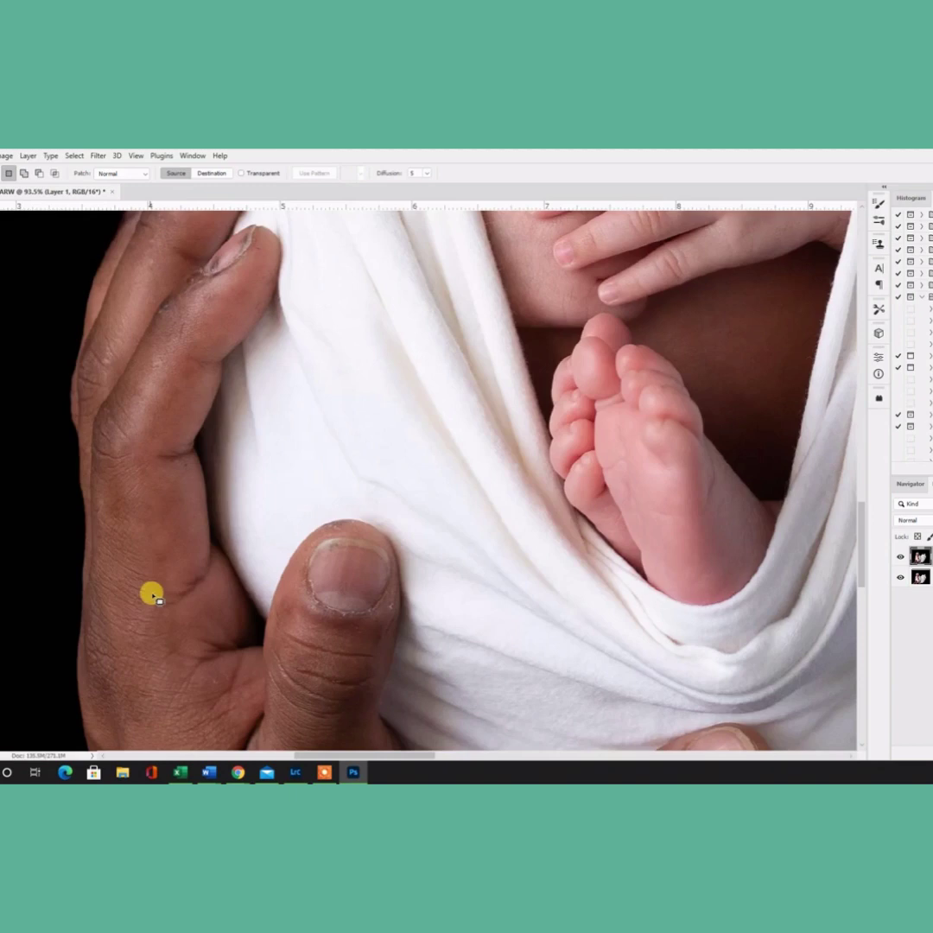
Clean the ragged outer edge of the heart-shaped fabric with the Spot Healing Brush and merge the retouching layer
scroll(152, 594, right, 10)
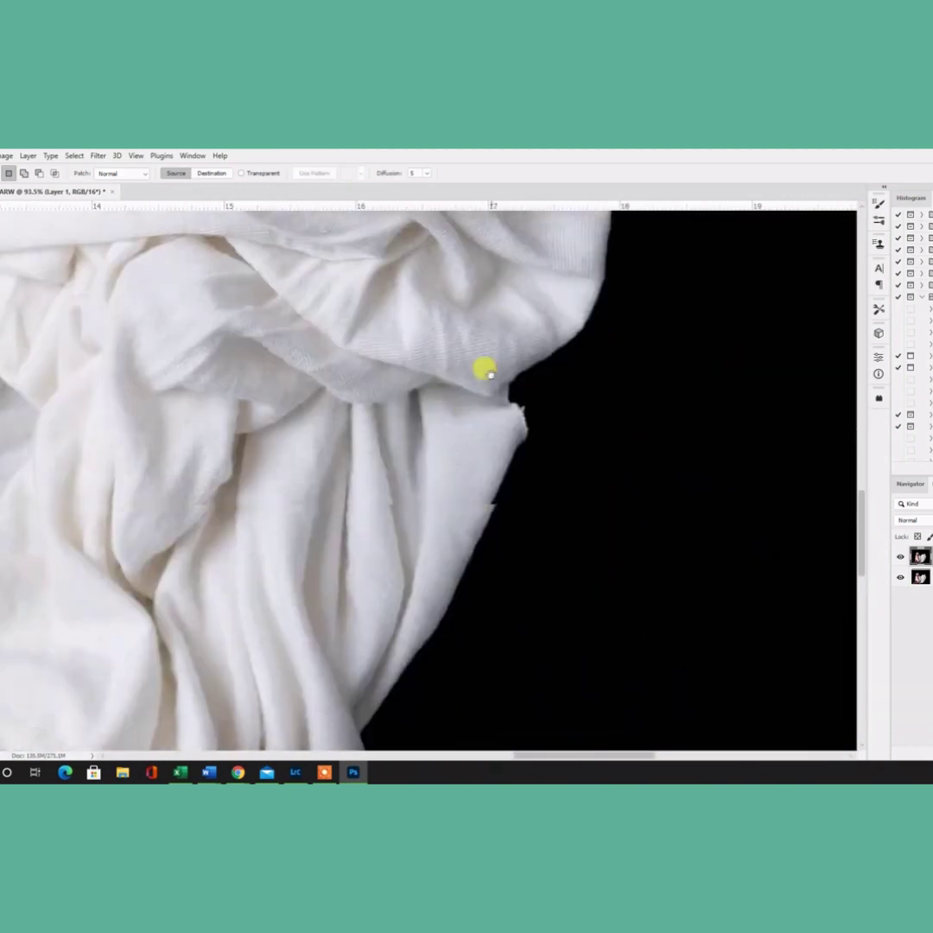
key(j)
scroll(530, 416, up, 1)
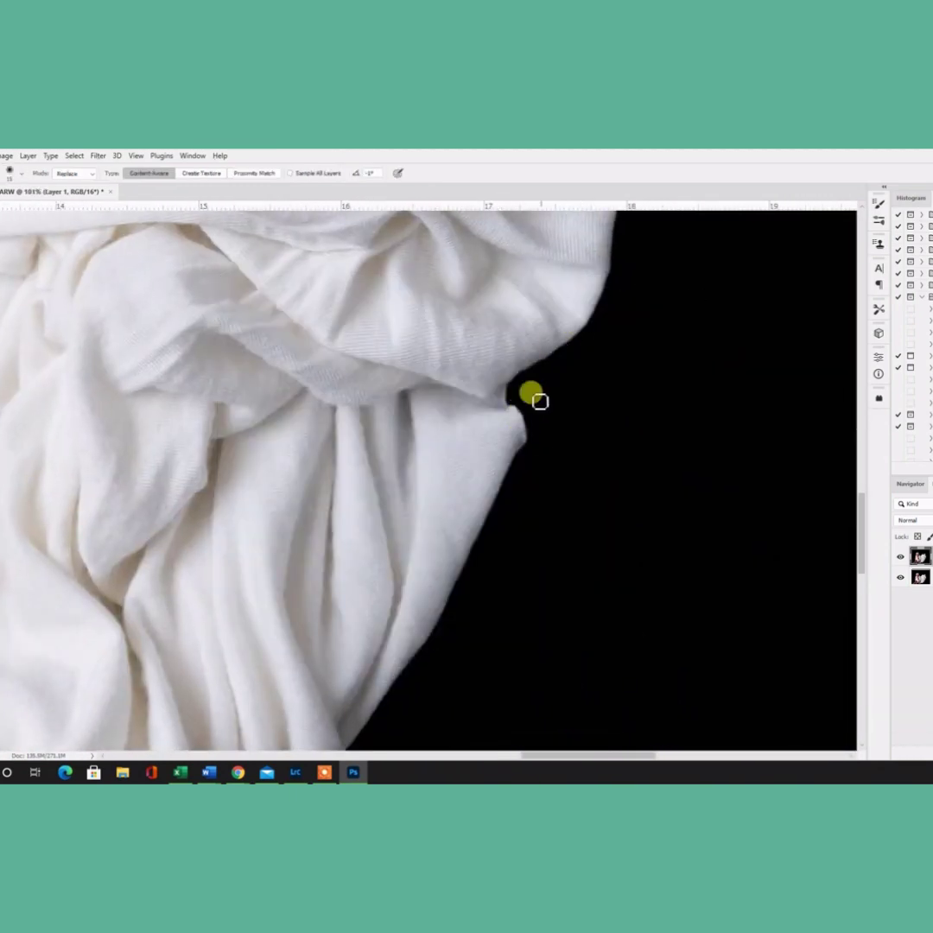
key(ctrl+0)
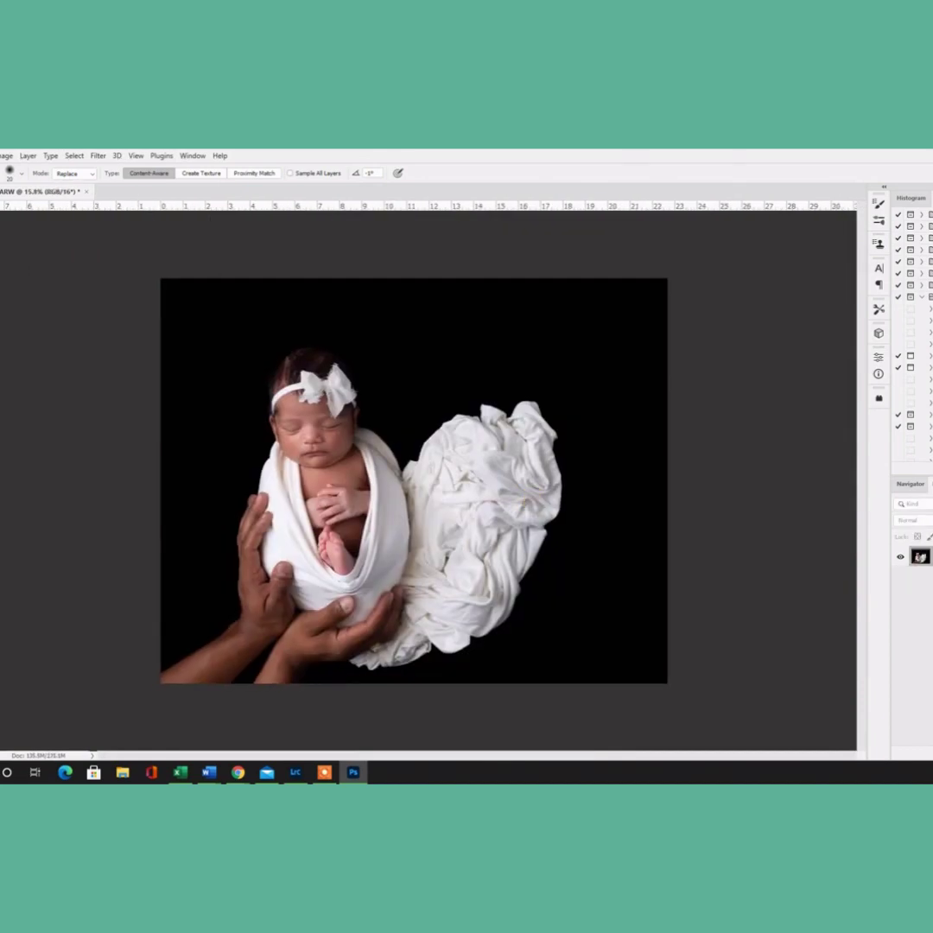
Patch the remaining blemishes around the nose and mouth on a fresh duplicate layer
key(j)
scroll(405, 450, up, 10)
scroll(293, 524, left, 5)
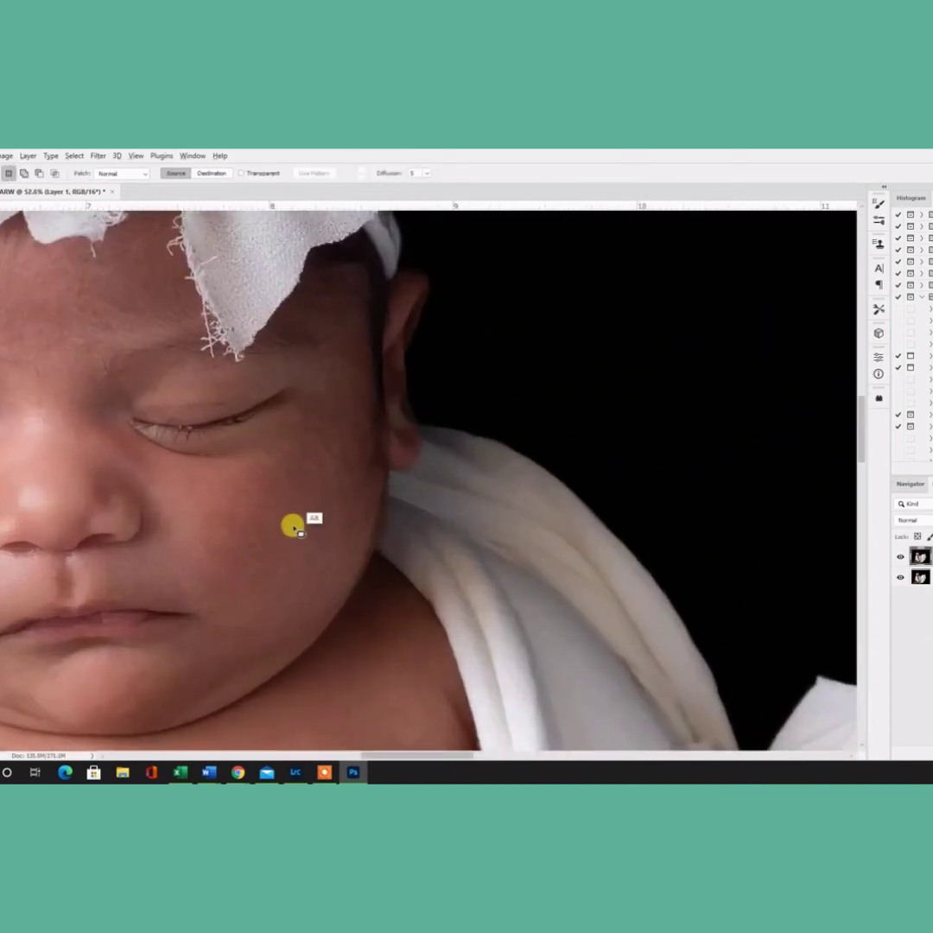
mouse_move(119, 535)
mouse_down()
mouse_move(81, 577)
mouse_move(144, 540)
mouse_up()
mouse_move(108, 557)
mouse_down()
mouse_move(249, 515)
mouse_move(254, 529)
mouse_up()
click(319, 460)
drag(274, 652, 335, 435)
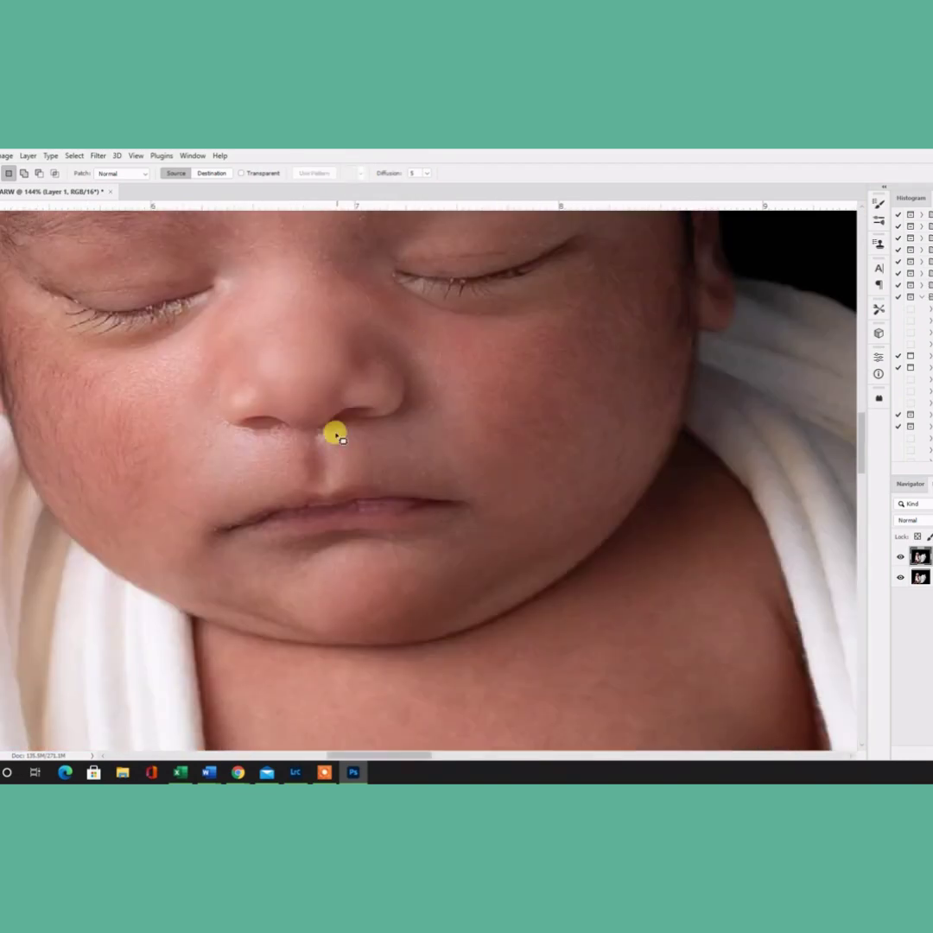
Merge the retouched layer down and run the Foundation Medium skin action
scroll(270, 430, down, 10)
key(ctrl+0)
key(ctrl+e)
click(922, 296)
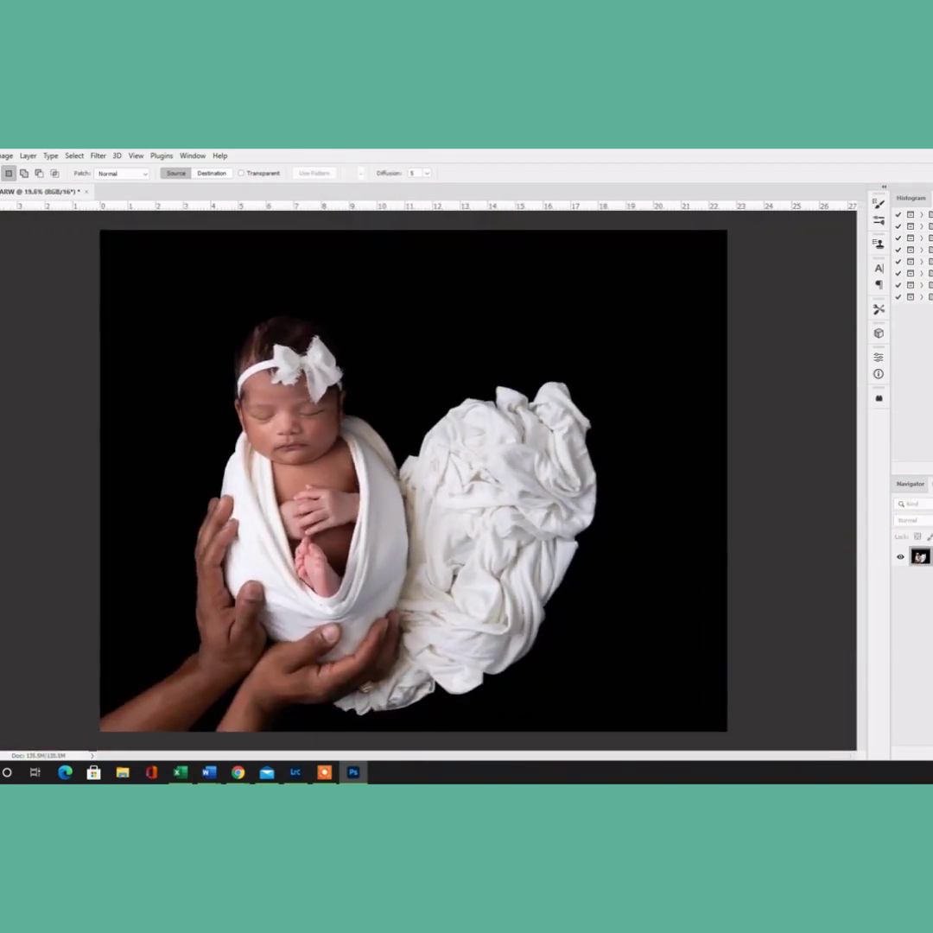
click(922, 249)
key(Return)
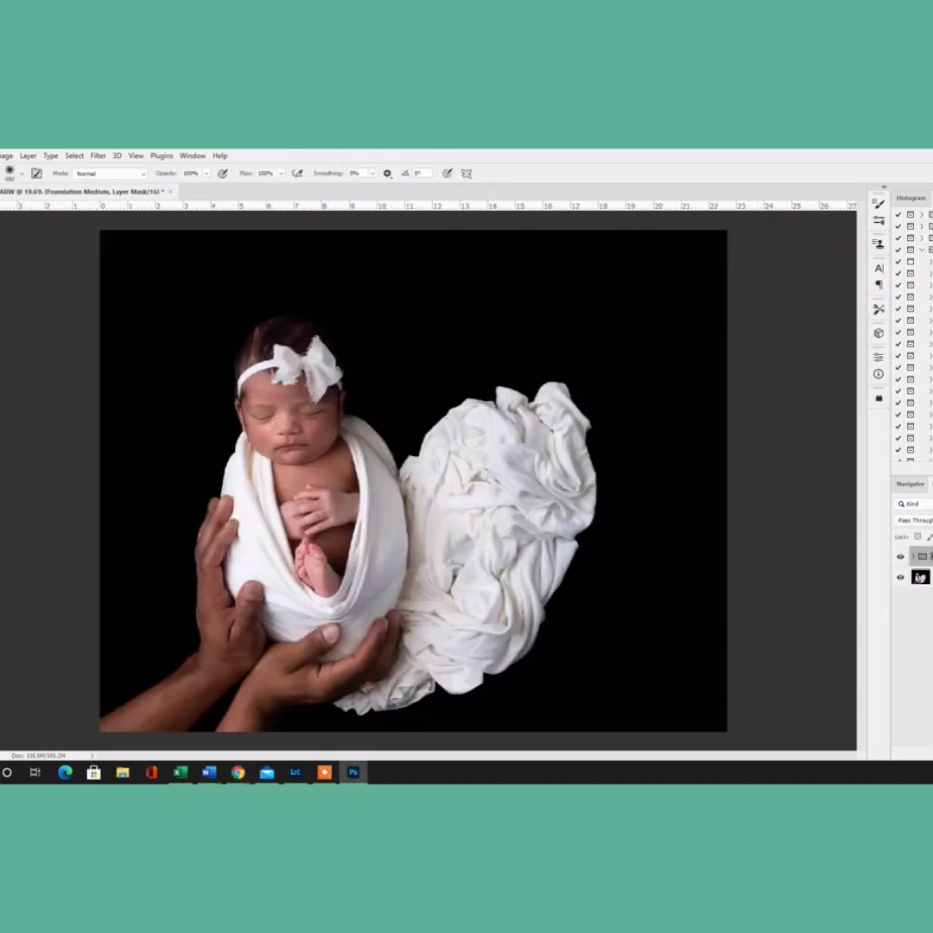
Reduce the brush to 45 px and paint the Foundation Medium mask over the baby's cheeks and eyelid area
click(21, 173)
scroll(340, 451, up, 5)
drag(339, 451, 651, 572)
key(bracketleft)
key(bracketleft)
key(bracketleft)
key(bracketleft)
key(bracketleft)
key(bracketleft)
key(bracketleft)
key(bracketleft)
key(bracketleft)
key(bracketleft)
key(bracketleft)
key(bracketleft)
key(bracketleft)
key(bracketleft)
key(bracketleft)
key(bracketleft)
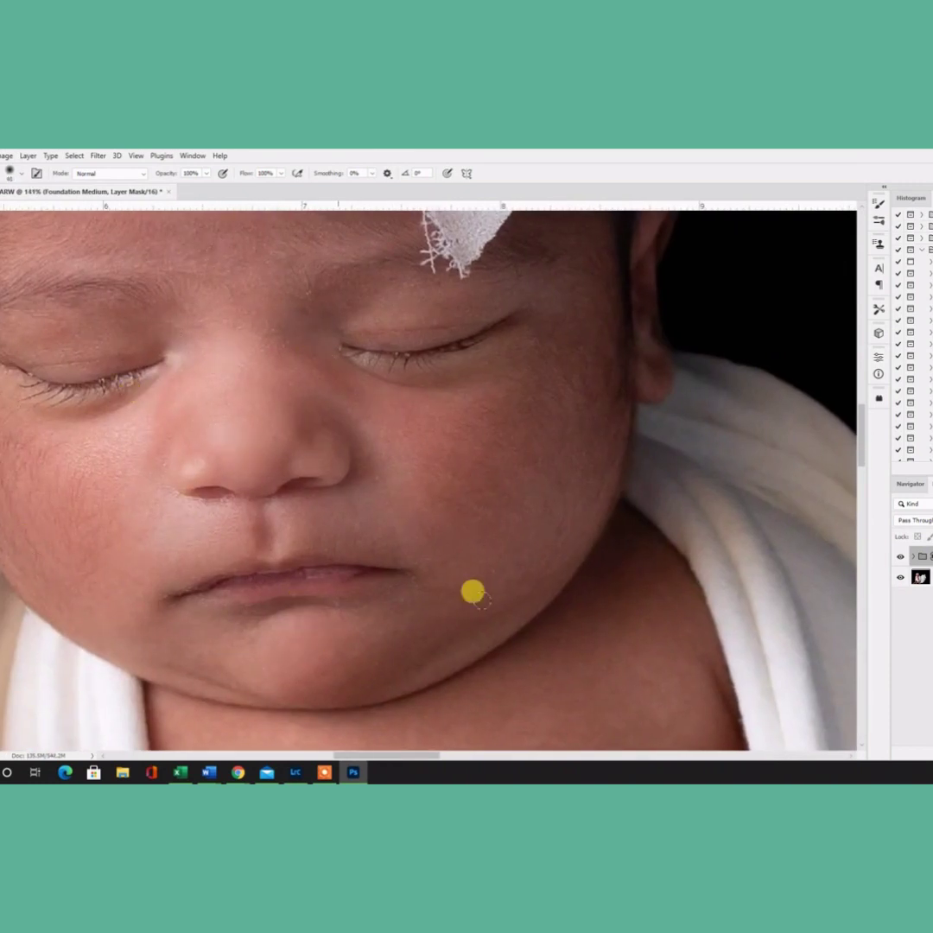
drag(444, 480, 465, 596)
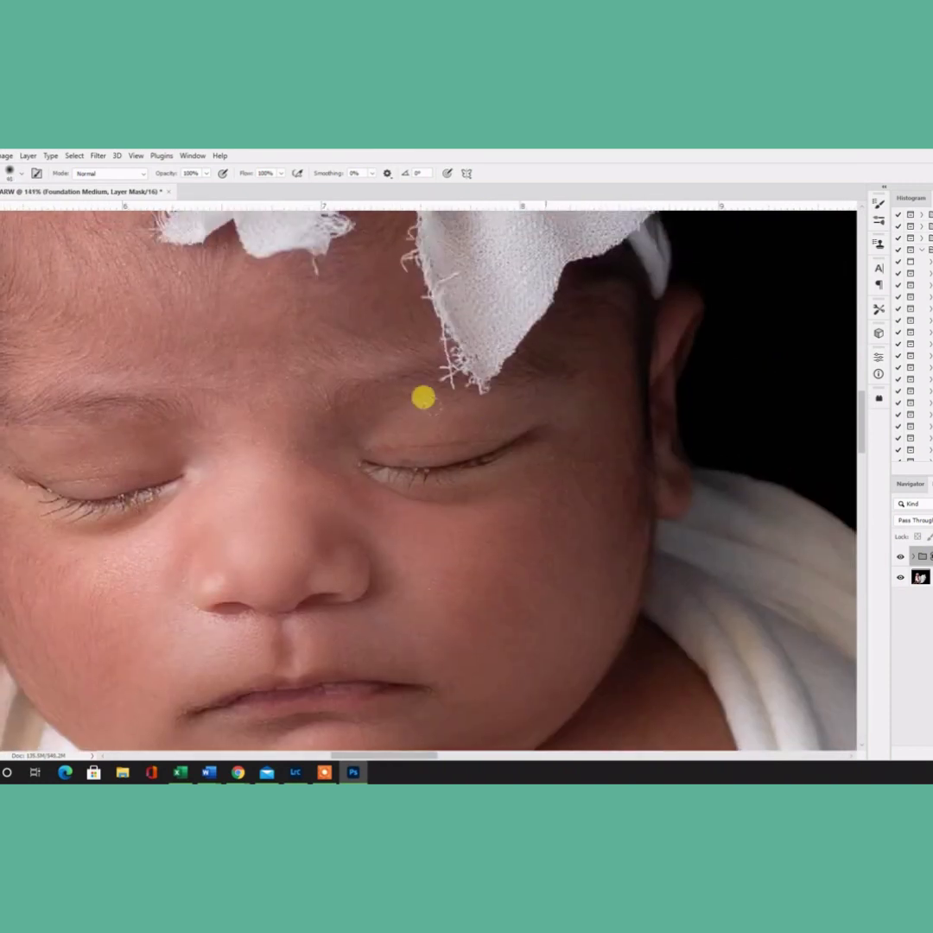
drag(422, 396, 522, 493)
Paint the Foundation Medium mask over the chin, chest, hands and feet, using a 175 px brush for the adult arms
scroll(365, 512, down, 5)
scroll(365, 512, left, 1)
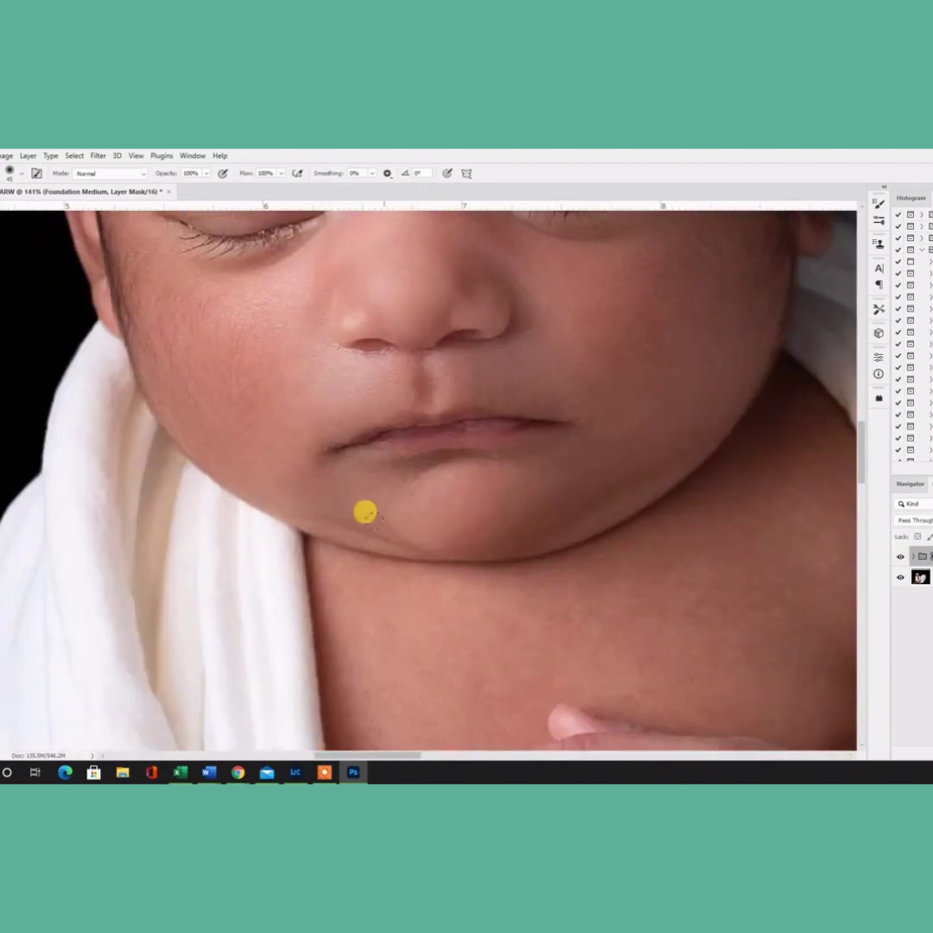
scroll(573, 475, down, 3)
scroll(572, 475, right, 3)
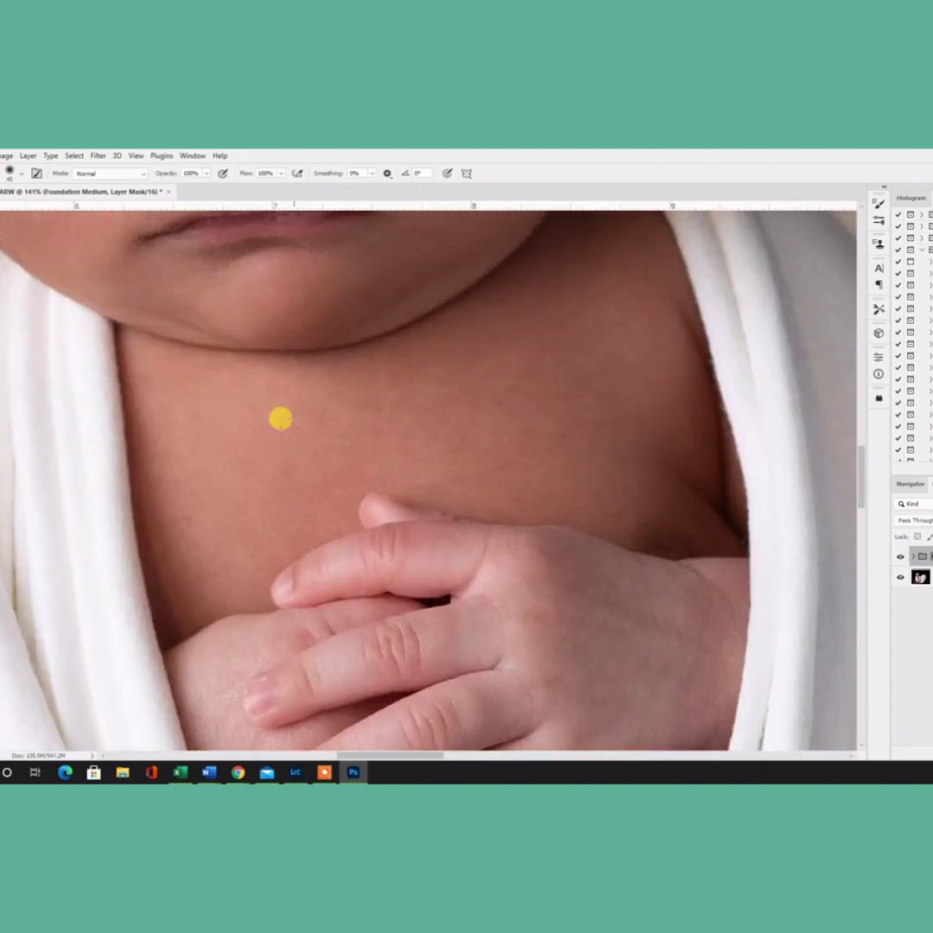
scroll(652, 458, down, 3)
scroll(652, 458, left, 2)
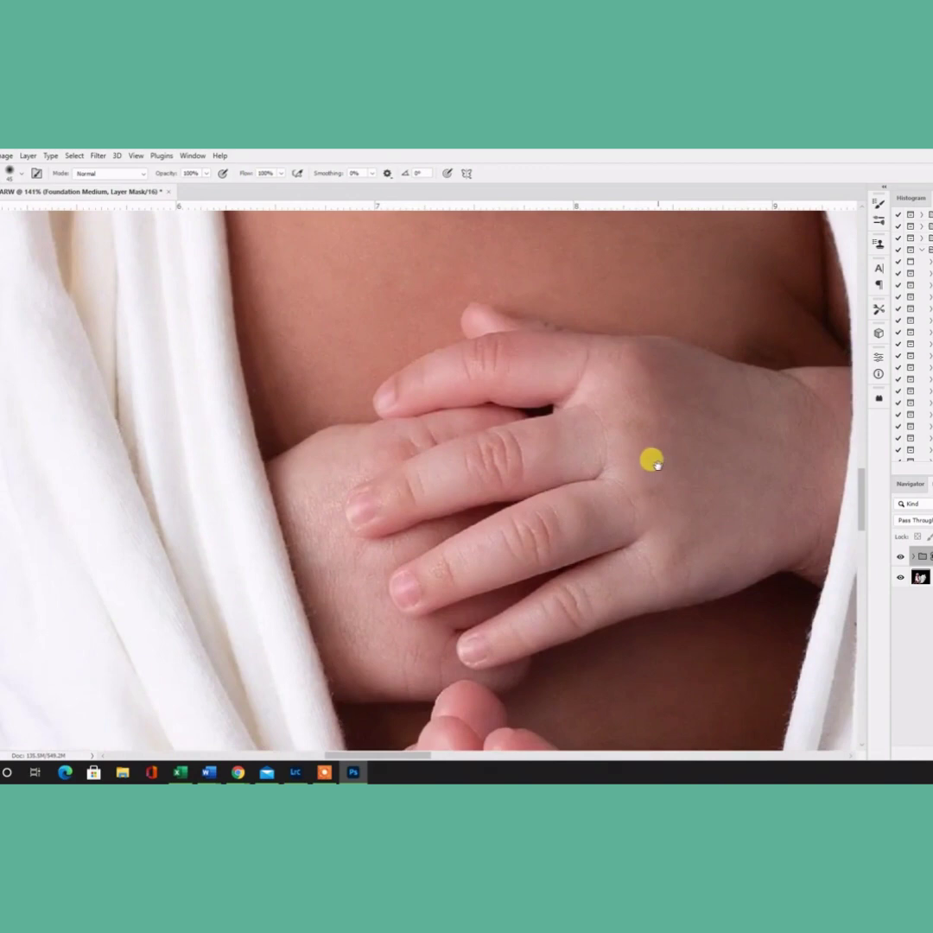
scroll(463, 318, down, 4)
scroll(463, 318, right, 1)
scroll(405, 488, down, 3)
scroll(405, 488, right, 1)
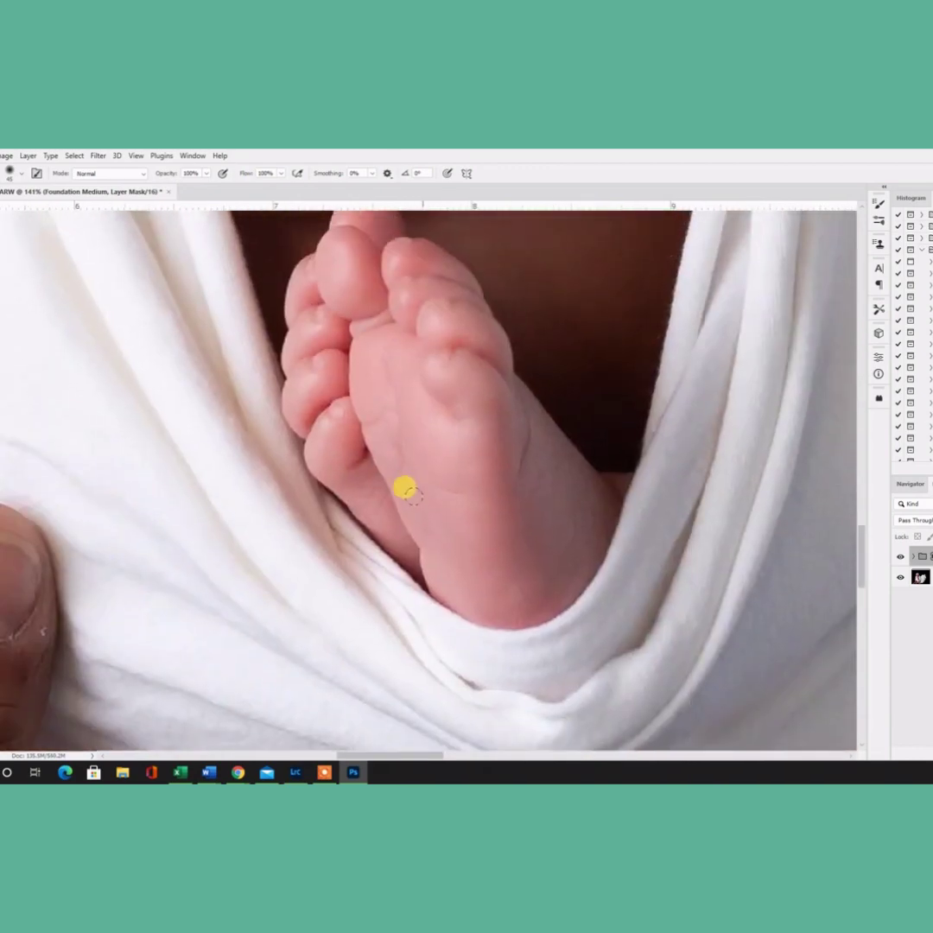
scroll(570, 340, down, 7)
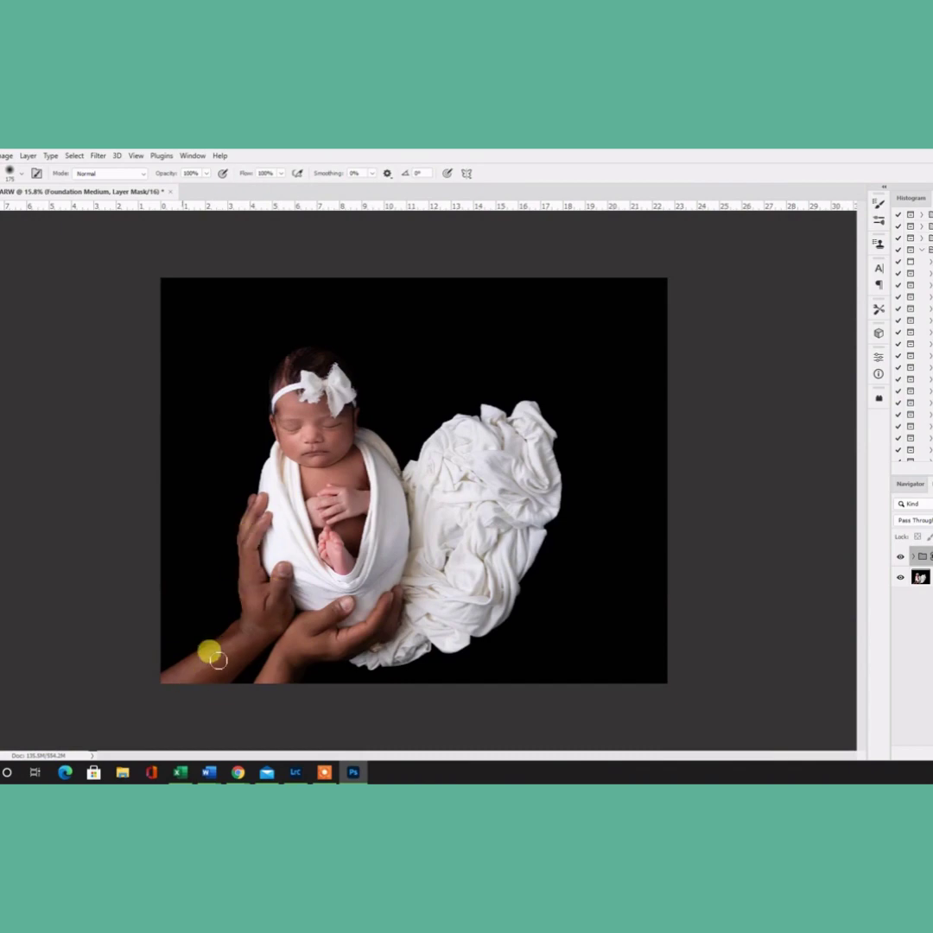
Flatten the image and run the Darken & Sharpen Lashes action
key(ctrl+shift+e)
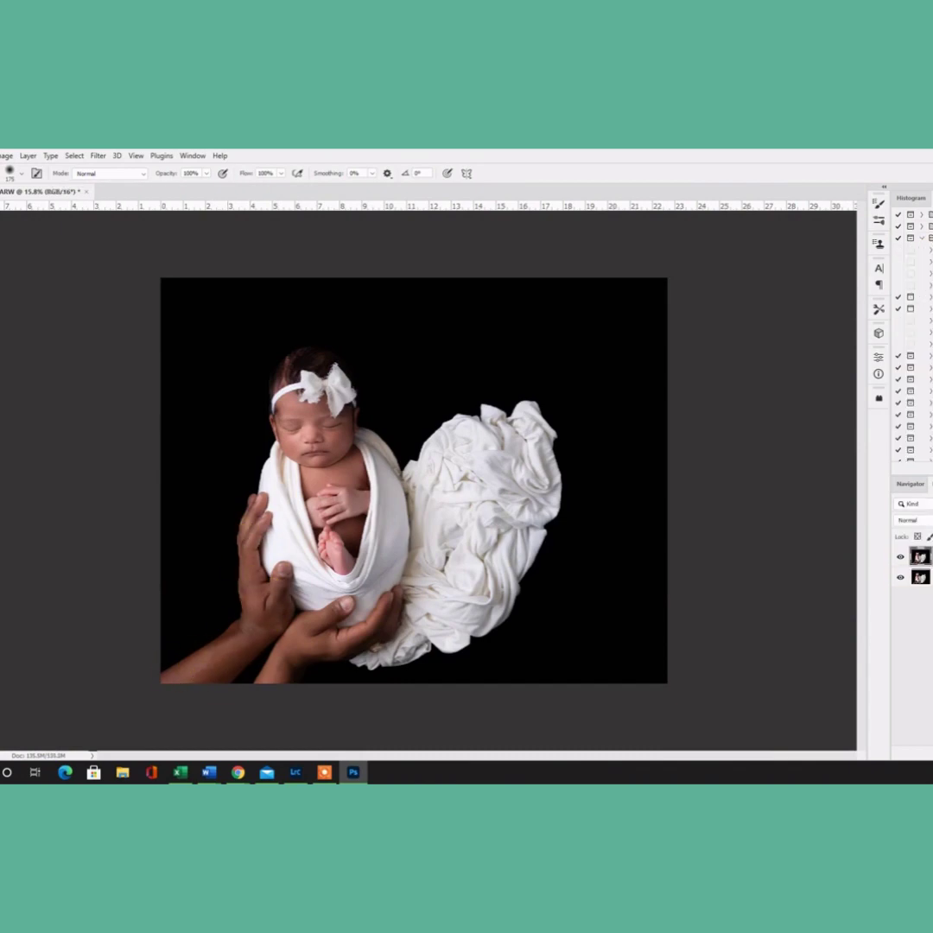
click(518, 408)
scroll(309, 459, up, 12)
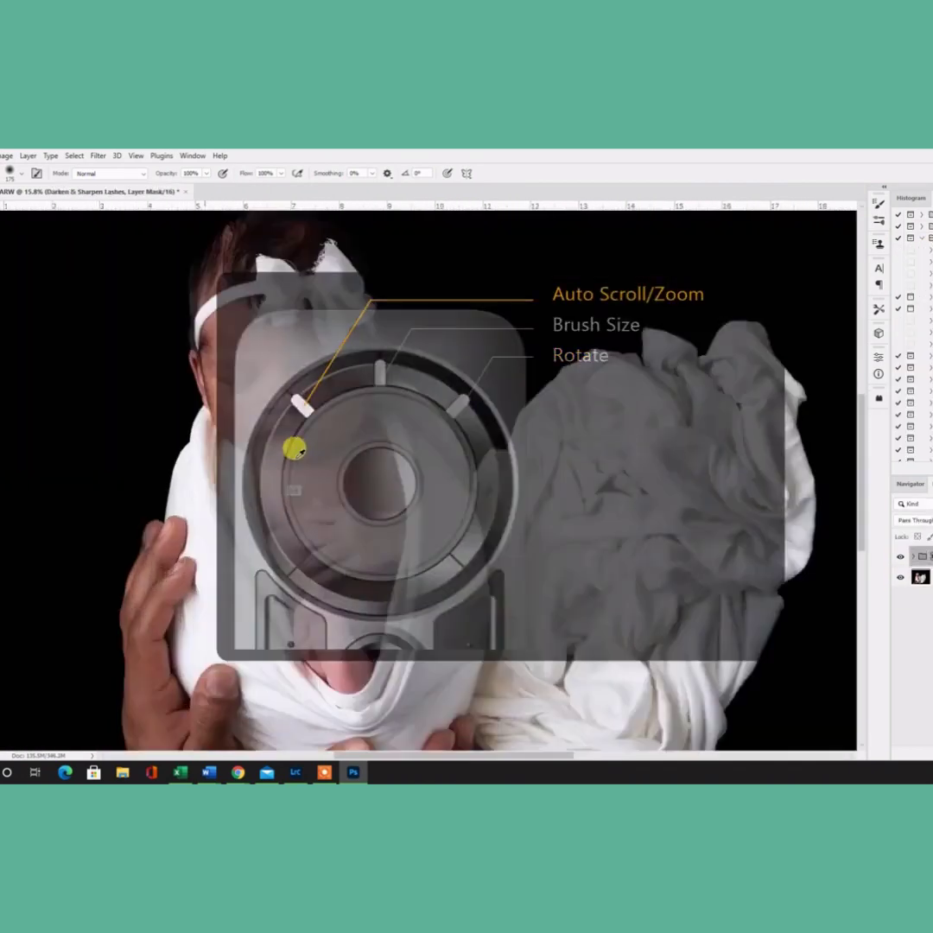
Shrink the brush and paint the Darken & Sharpen Lashes mask along the lashes of both eyes
scroll(301, 463, up, 8)
key(bracketleft)
key(bracketleft)
key(bracketleft)
key(bracketleft)
key(bracketleft)
key(bracketleft)
key(bracketleft)
key(bracketleft)
key(bracketleft)
key(bracketleft)
key(bracketleft)
key(bracketleft)
key(bracketleft)
key(bracketleft)
key(bracketleft)
drag(457, 462, 379, 458)
drag(378, 457, 652, 448)
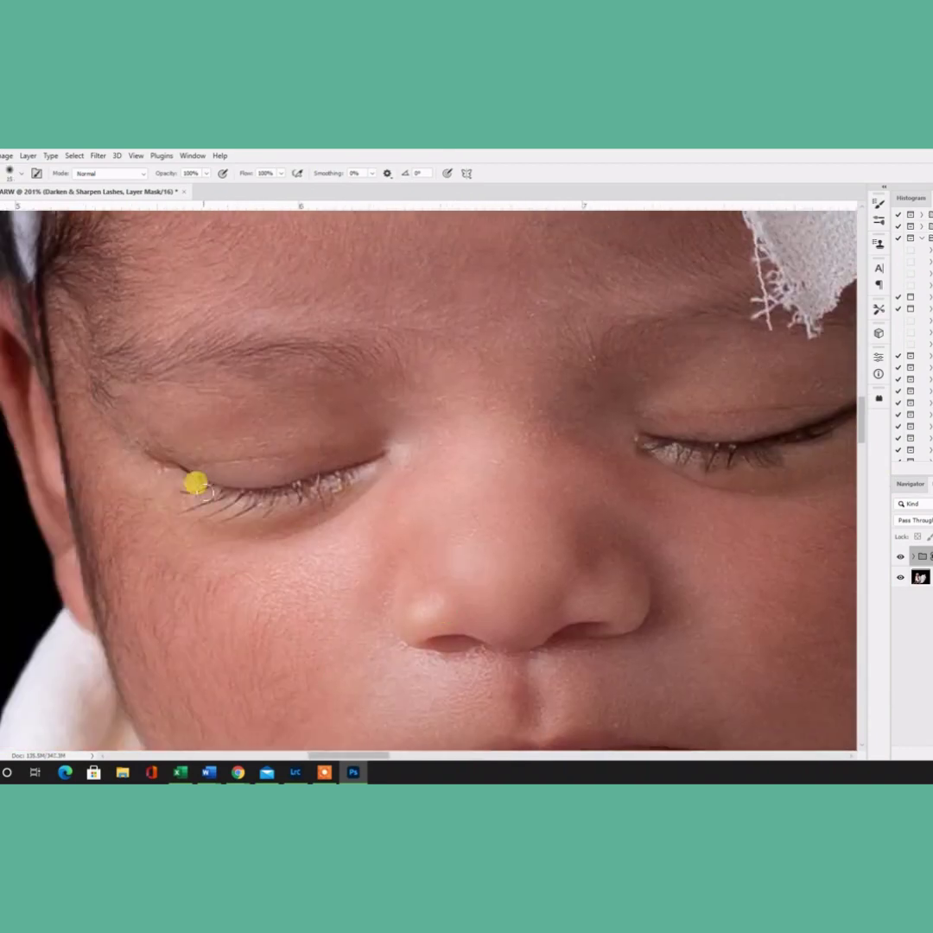
drag(206, 492, 343, 483)
drag(728, 514, 656, 535)
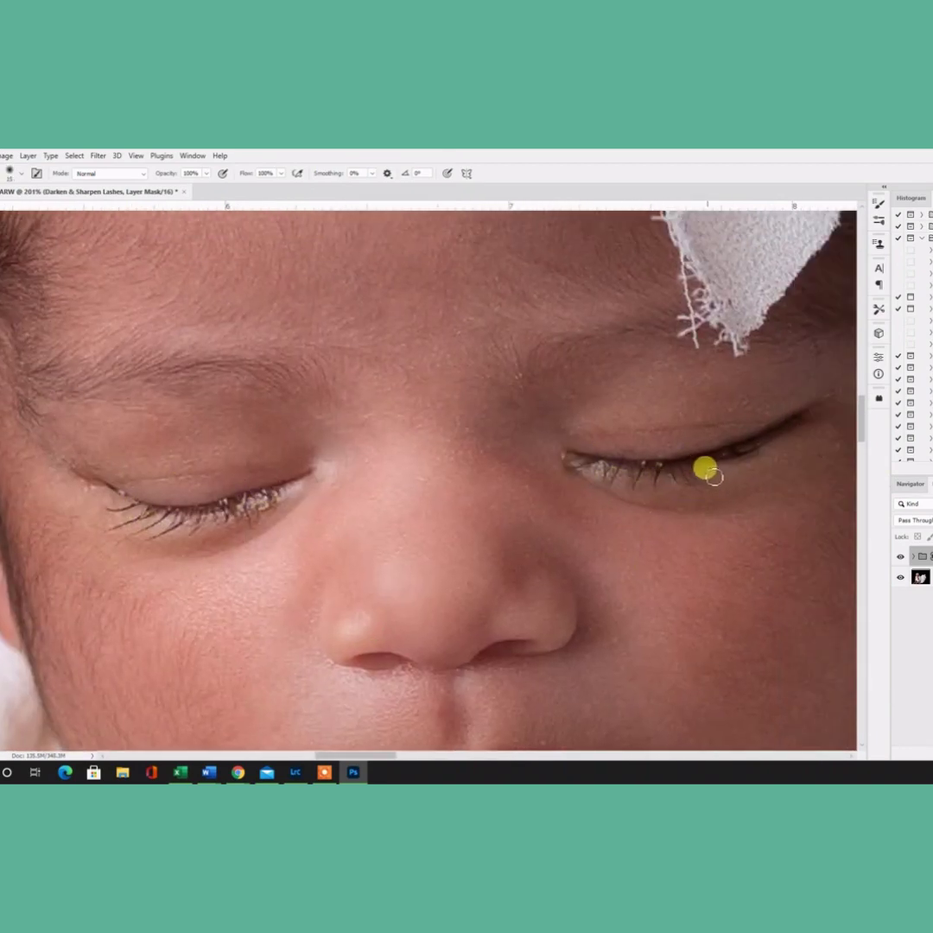
Flatten the image and run the Selective Skin Tone action, sampling its solid color from the skin at the baby's chin
click(903, 577)
scroll(447, 645, down, 8)
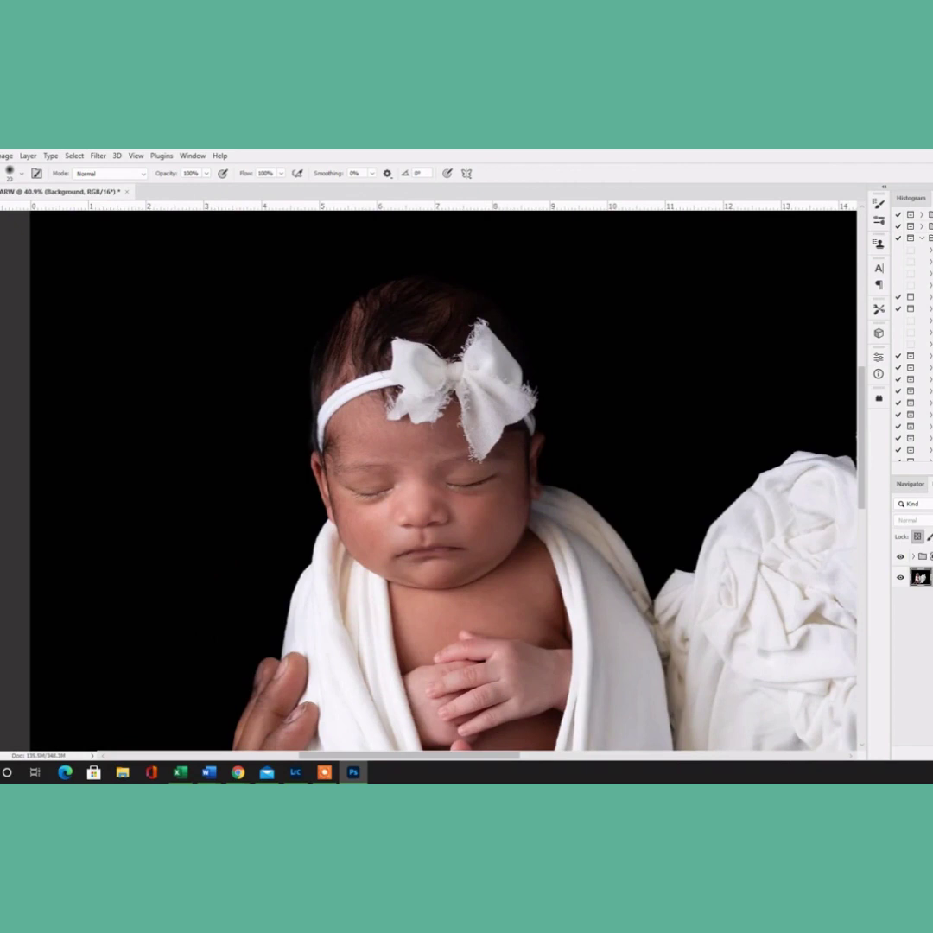
key(ctrl+shift+e)
click(631, 202)
click(461, 579)
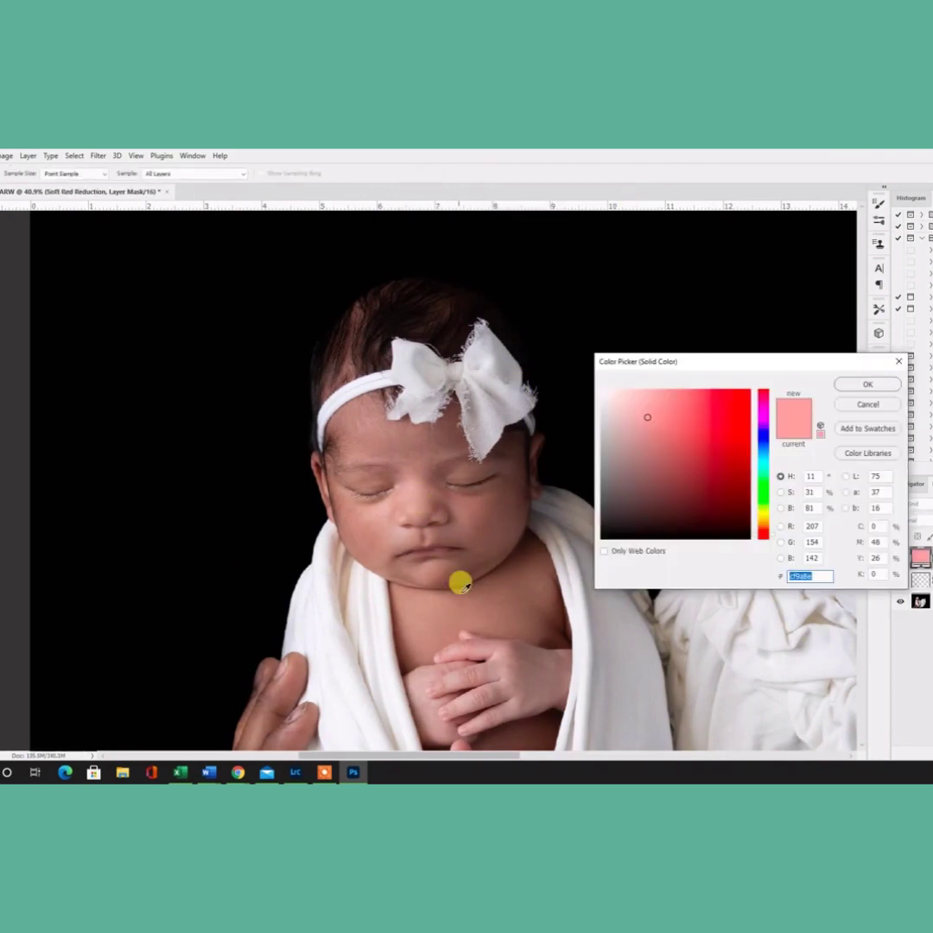
key(Return)
Paint the Selective Skin Tone mask over the baby's cheeks and eyes, and flatten the image, discarding hidden layers
click(381, 514)
click(390, 491)
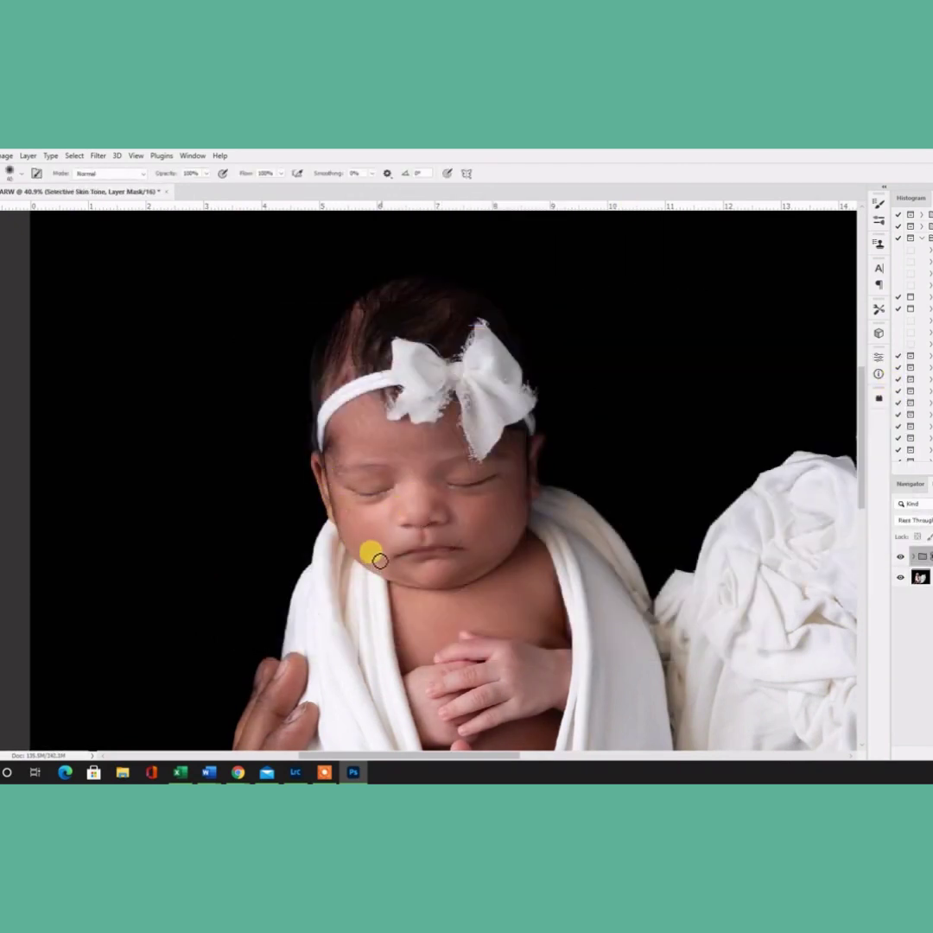
mouse_move(458, 490)
mouse_down()
mouse_move(521, 487)
mouse_move(533, 452)
mouse_move(388, 485)
mouse_up()
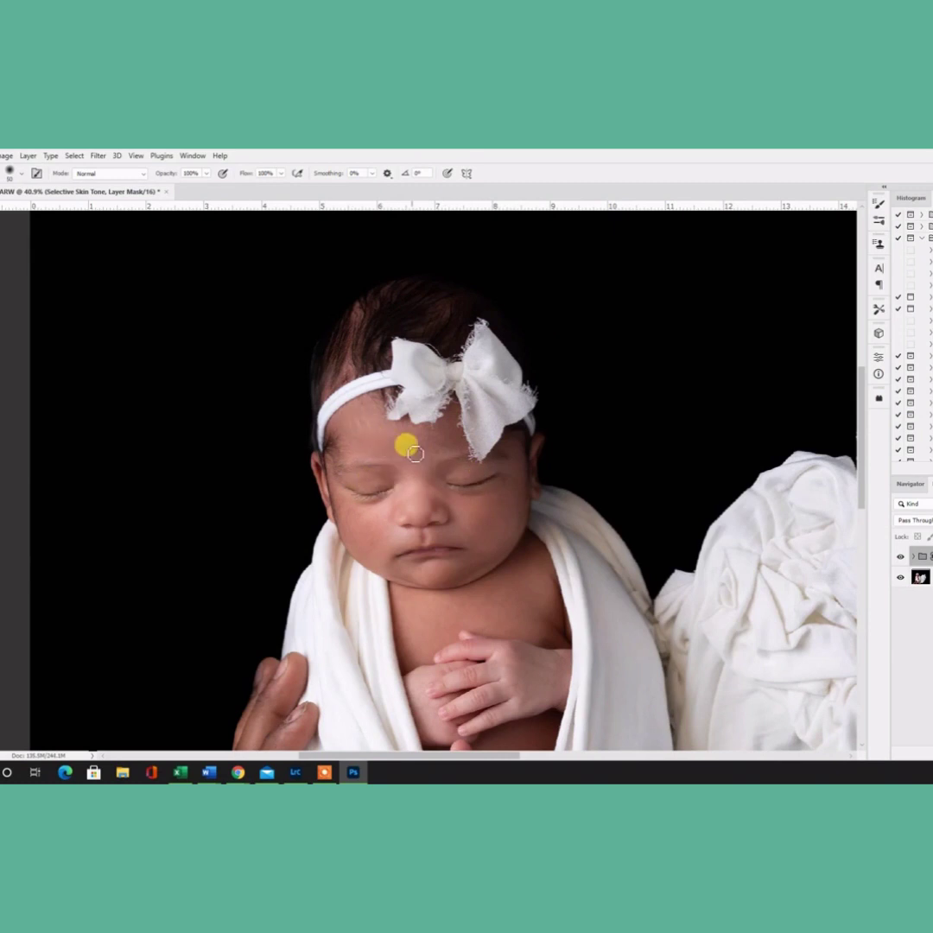
scroll(466, 660, down, 3)
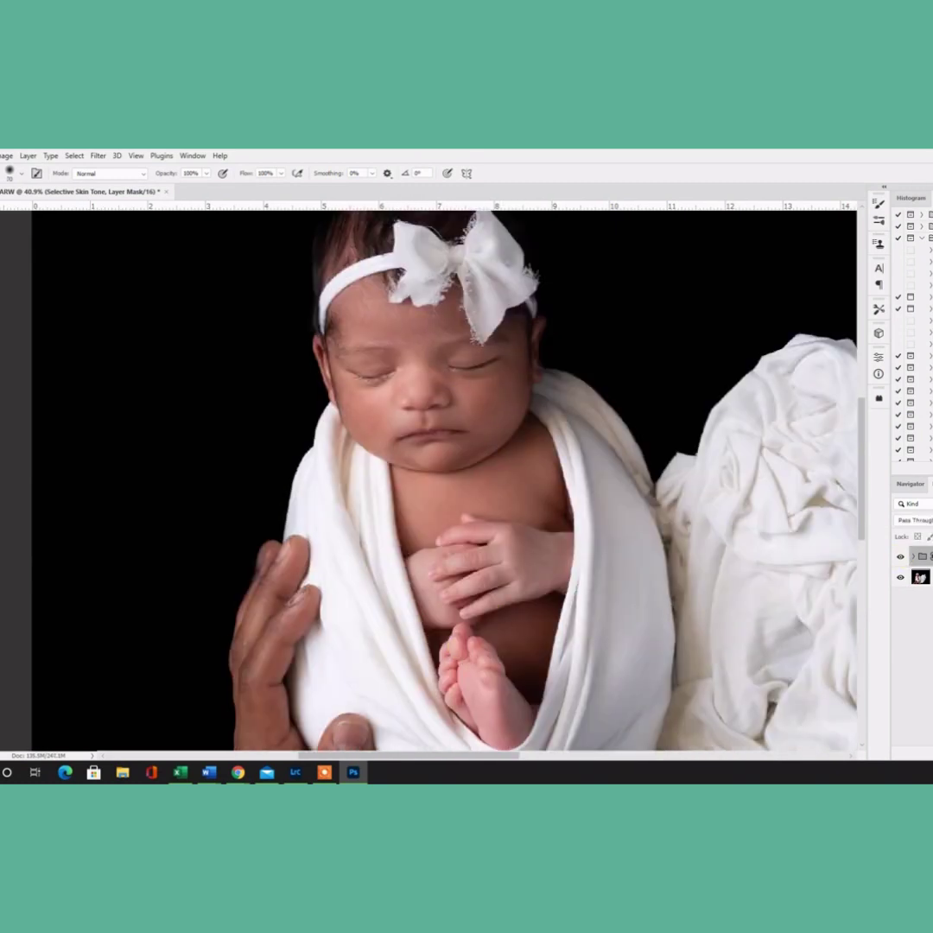
key(ctrl+shift+e)
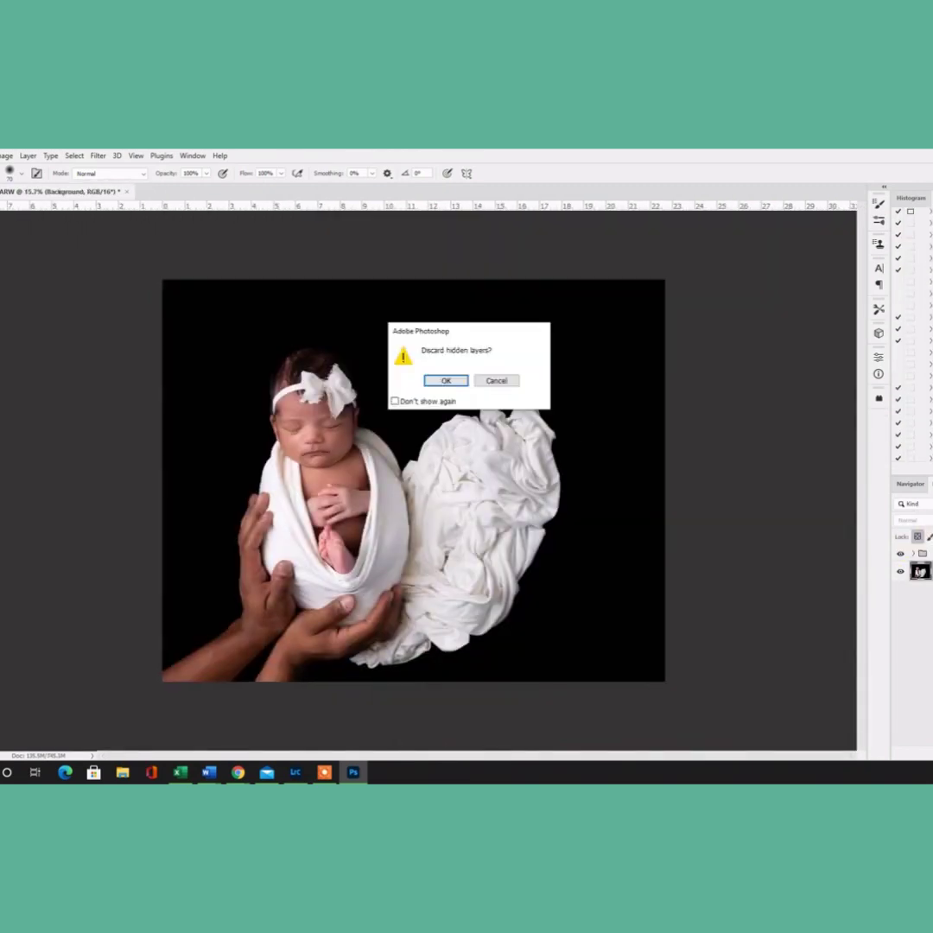
click(451, 379)
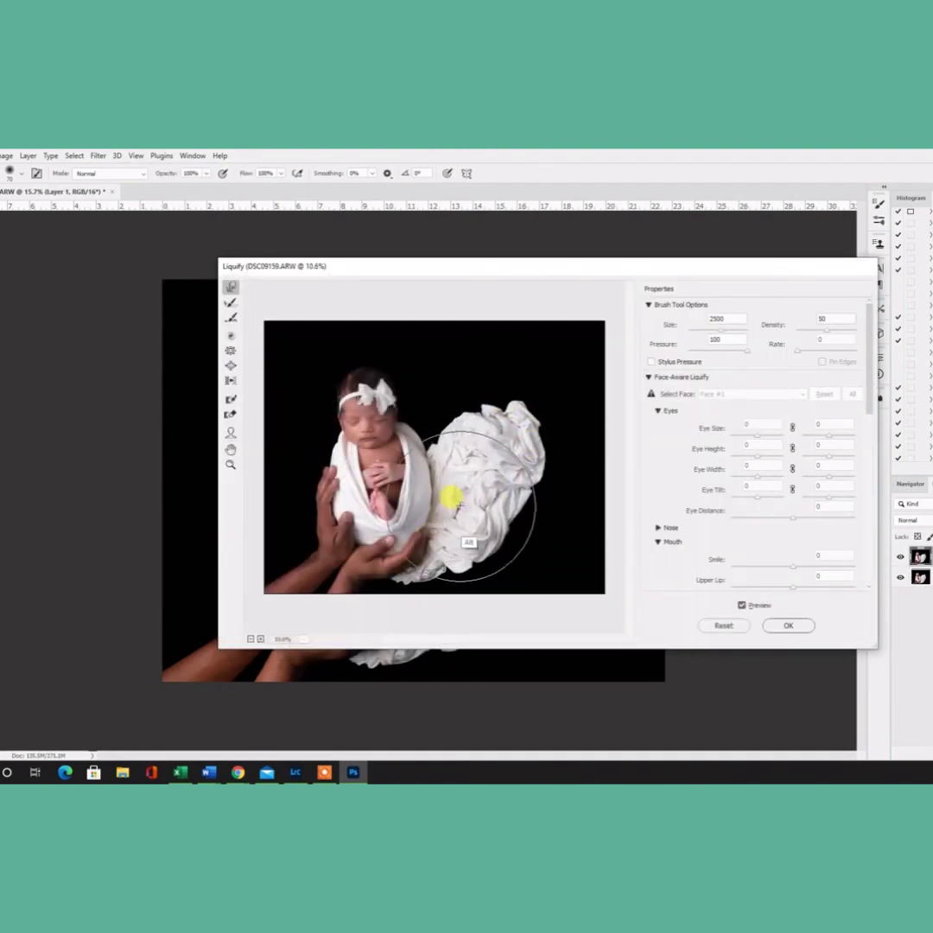
Reshape the white fabric into a fuller heart half with Liquify using a 1000 px brush, and merge the layer down
key(bracketleft)
key(bracketleft)
key(bracketleft)
key(bracketright)
key(bracketright)
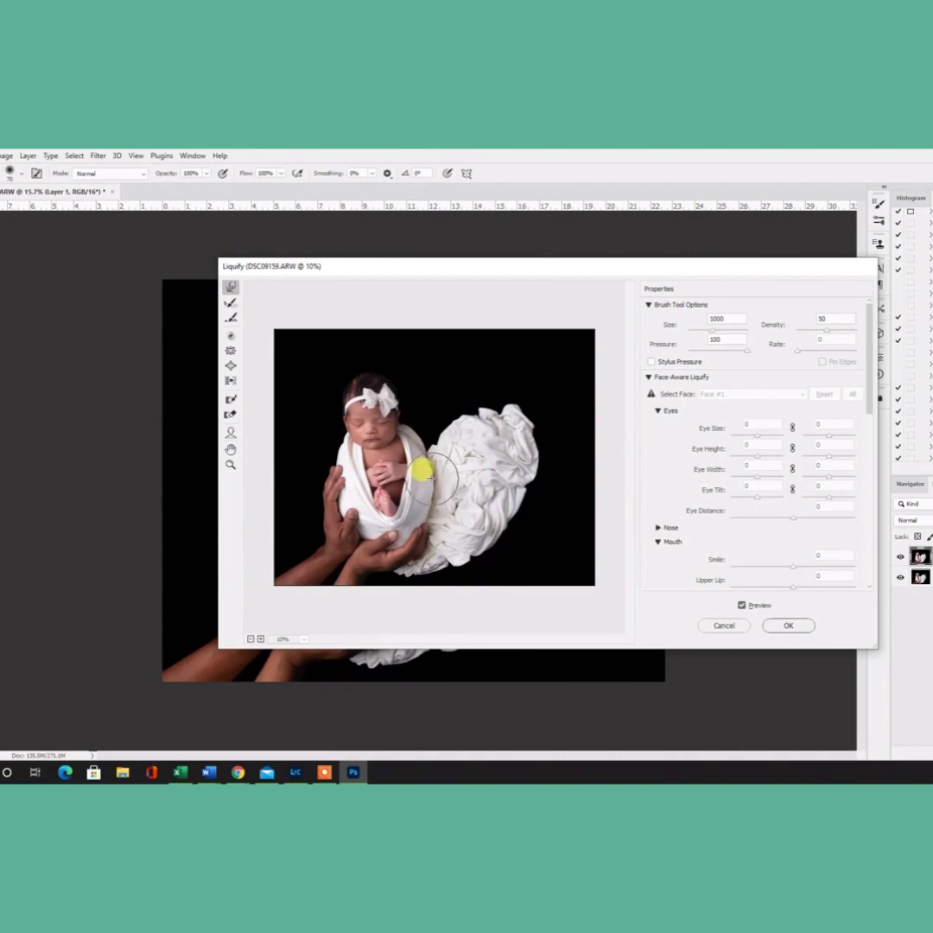
click(788, 624)
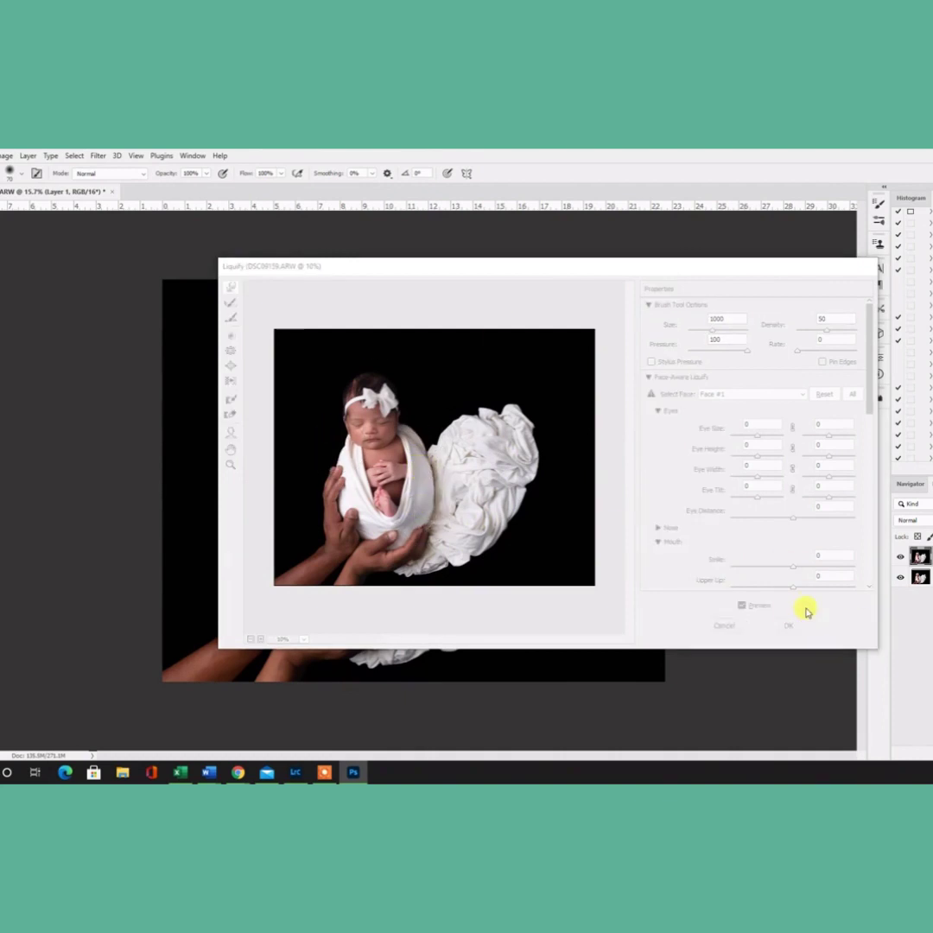
click(900, 556)
click(900, 556)
key(ctrl+e)
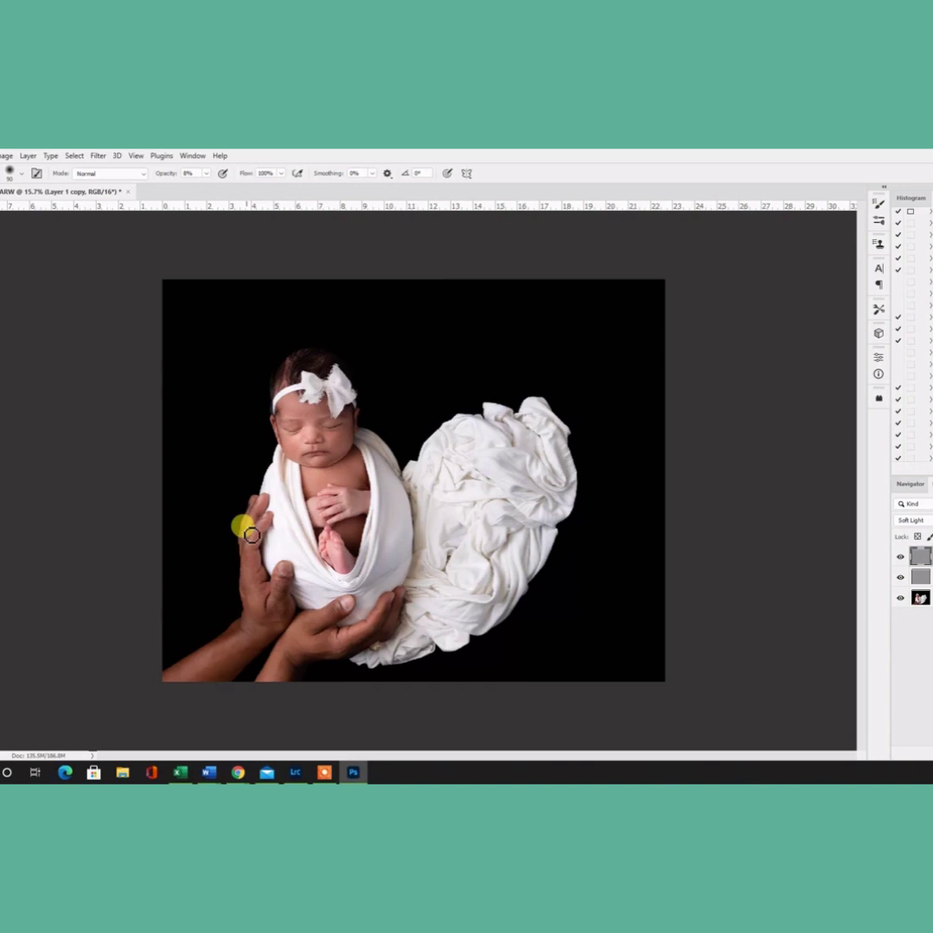
Dodge and burn the adult's hand and the baby's face on the Soft Light gray layer with an 8% opacity brush
drag(259, 543, 248, 539)
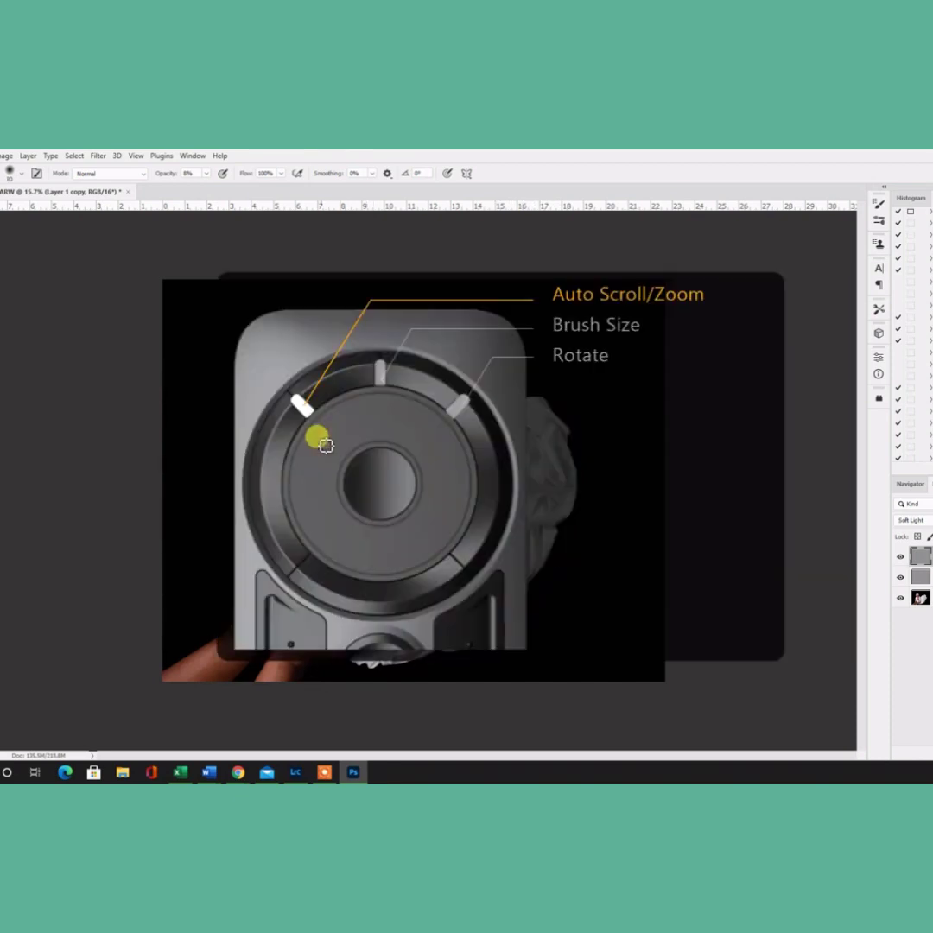
scroll(311, 406, up, 5)
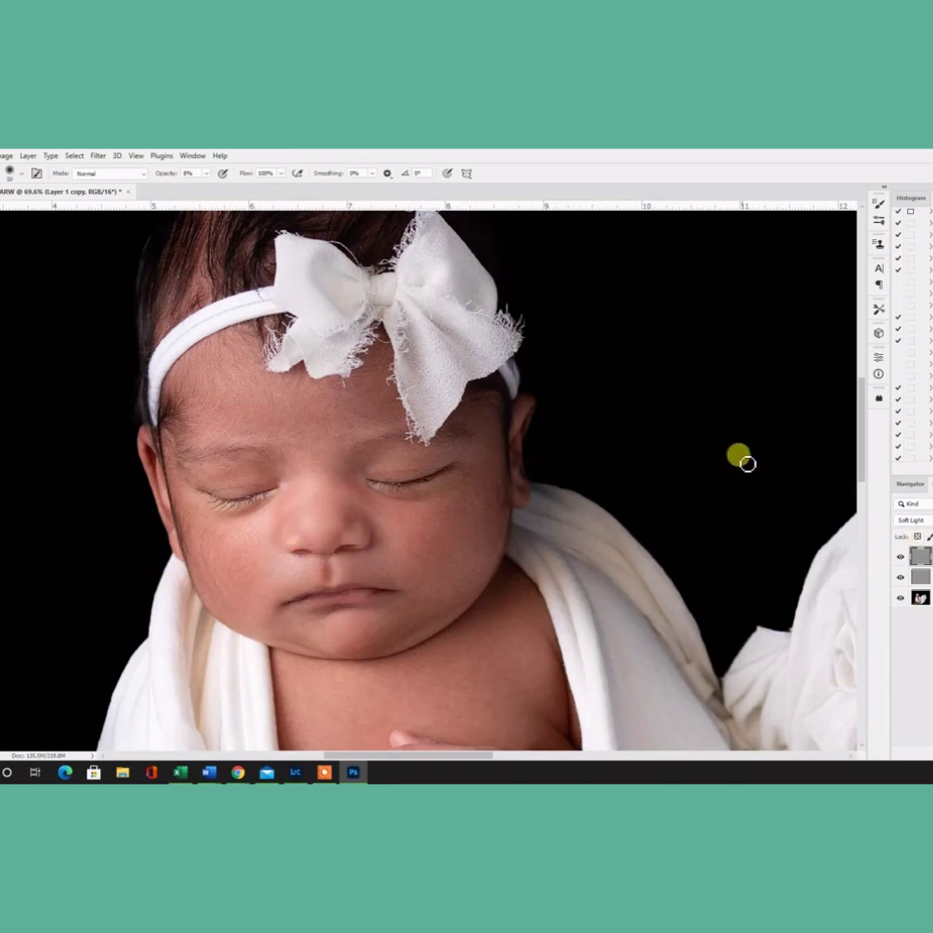
scroll(503, 589, down, 5)
Flatten the image and paint on a new blank layer with the brush at 100% opacity
key(ctrl+shift+e)
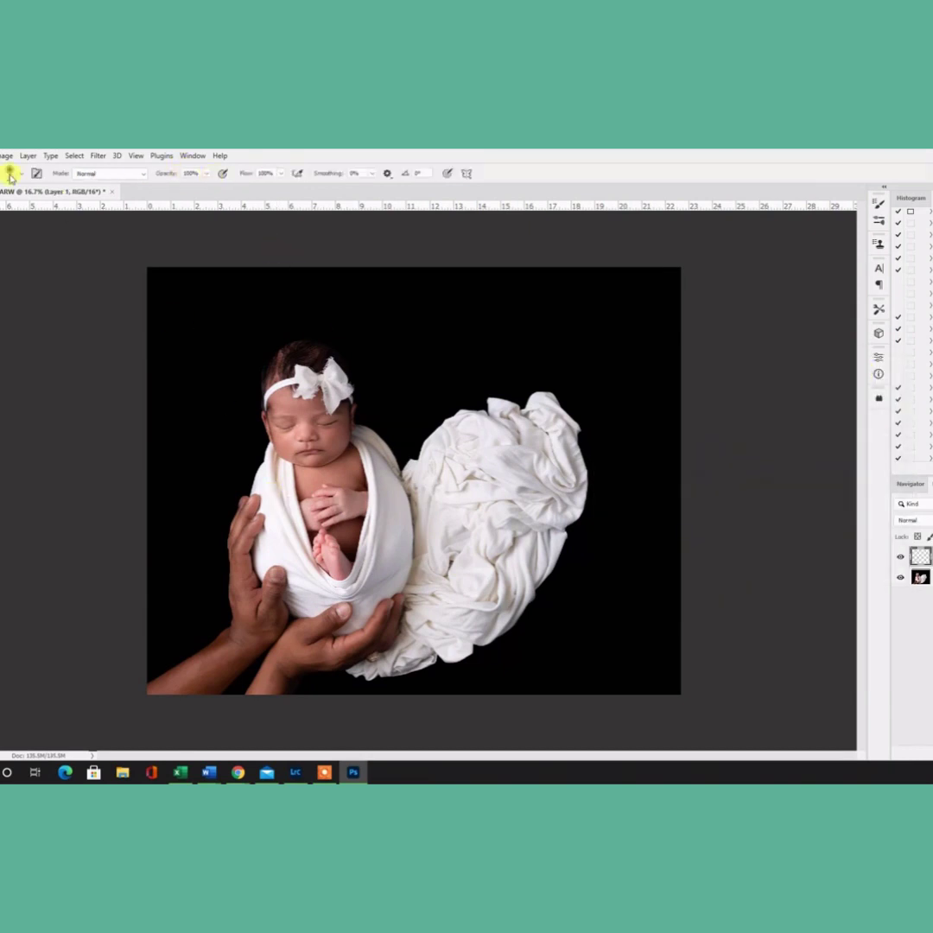
mouse_move(280, 492)
mouse_down()
mouse_move(395, 513)
mouse_move(413, 415)
mouse_move(468, 472)
mouse_move(552, 431)
mouse_up()
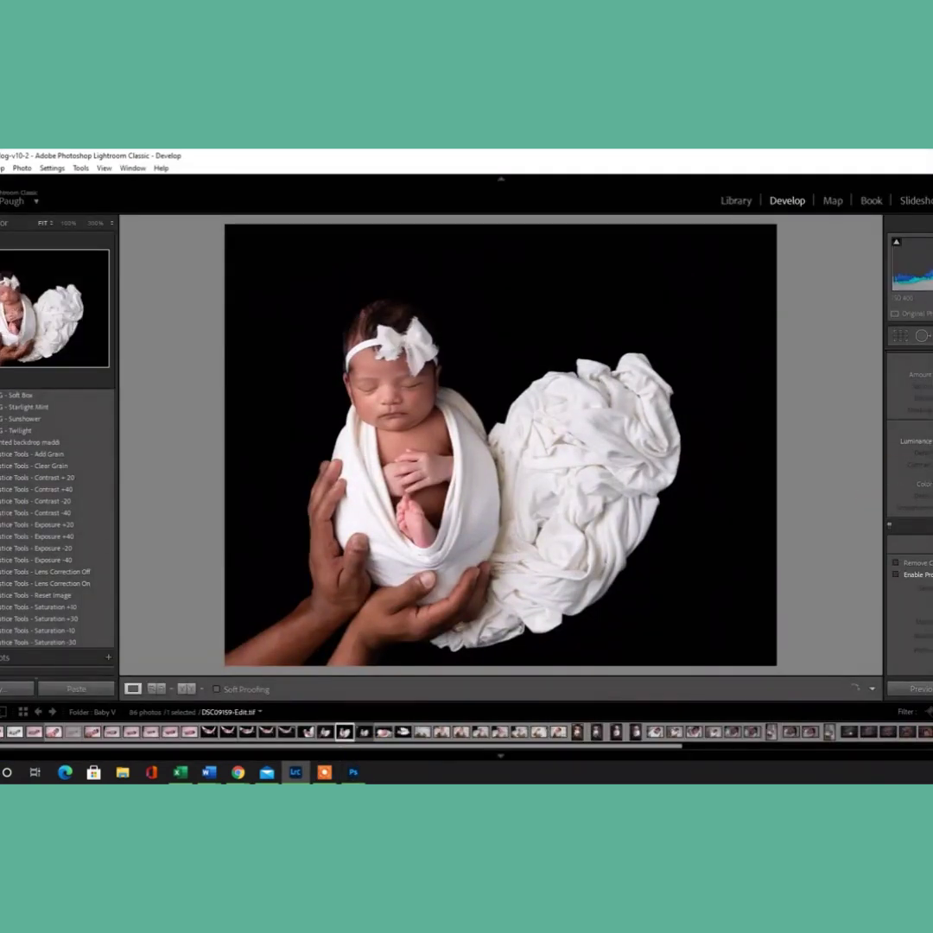
In Lightroom Classic, adjust the sharpening Masking of DSC09159-Edit.tif and create a virtual copy of the photo
alt+click(931, 411)
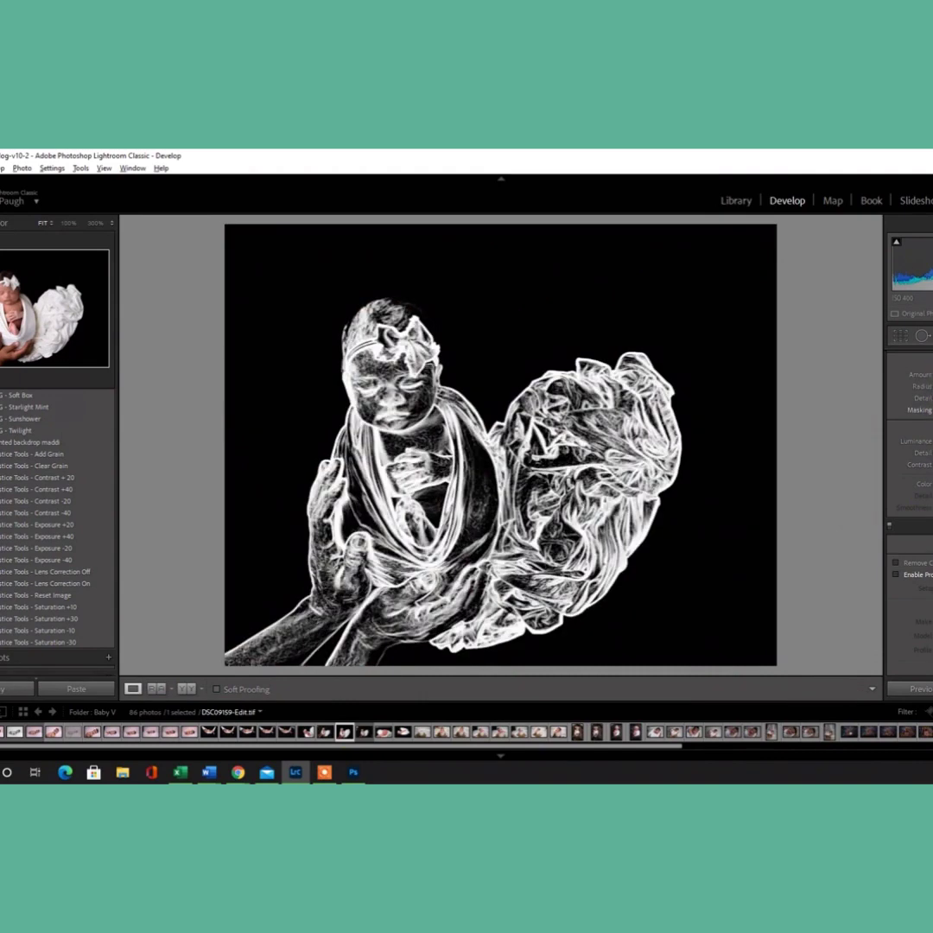
scroll(882, 545, down, 3)
right_click(347, 738)
click(491, 564)
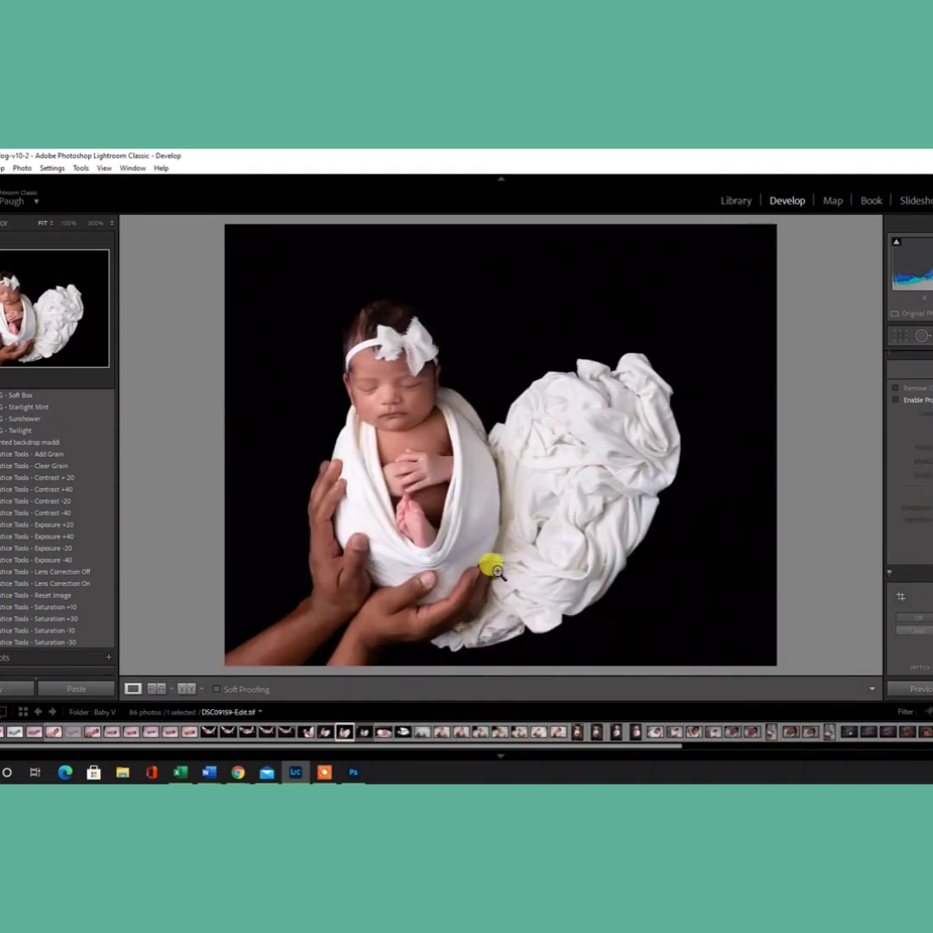
Convert the virtual copy to black and white and raise the black point of its tone curve for a matte look
scroll(921, 439, down, 5)
scroll(931, 398, up, 10)
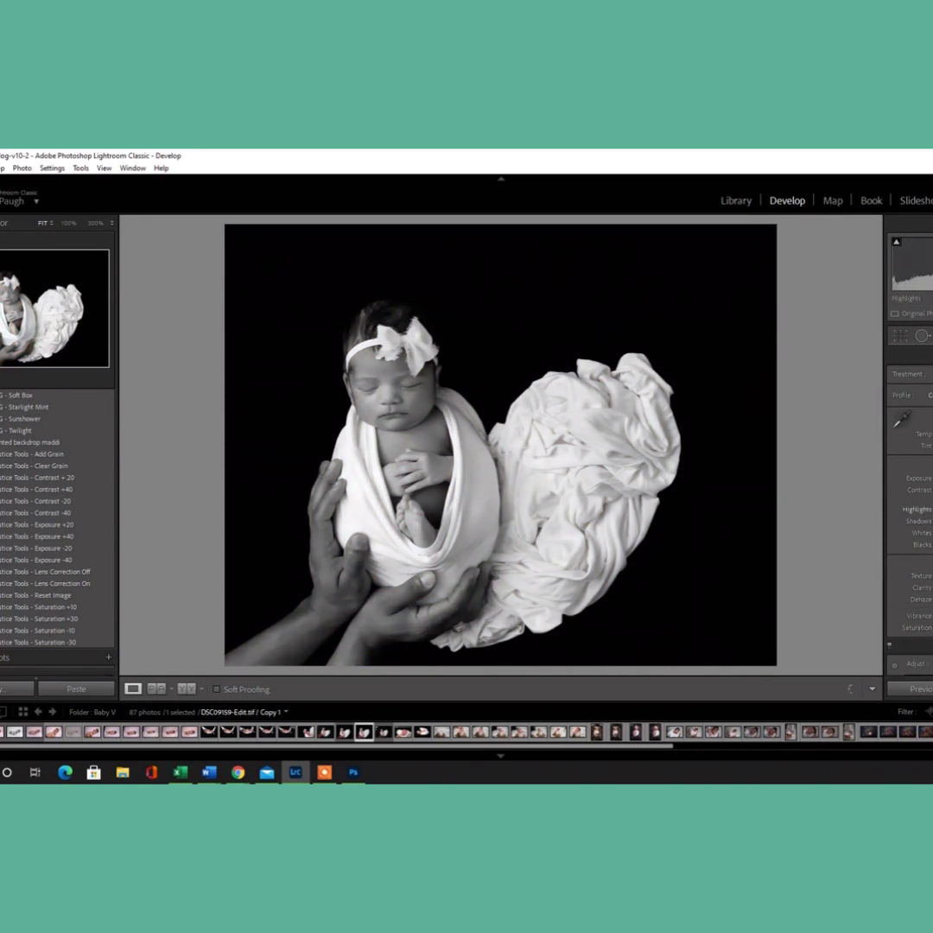
scroll(910, 518, down, 7)
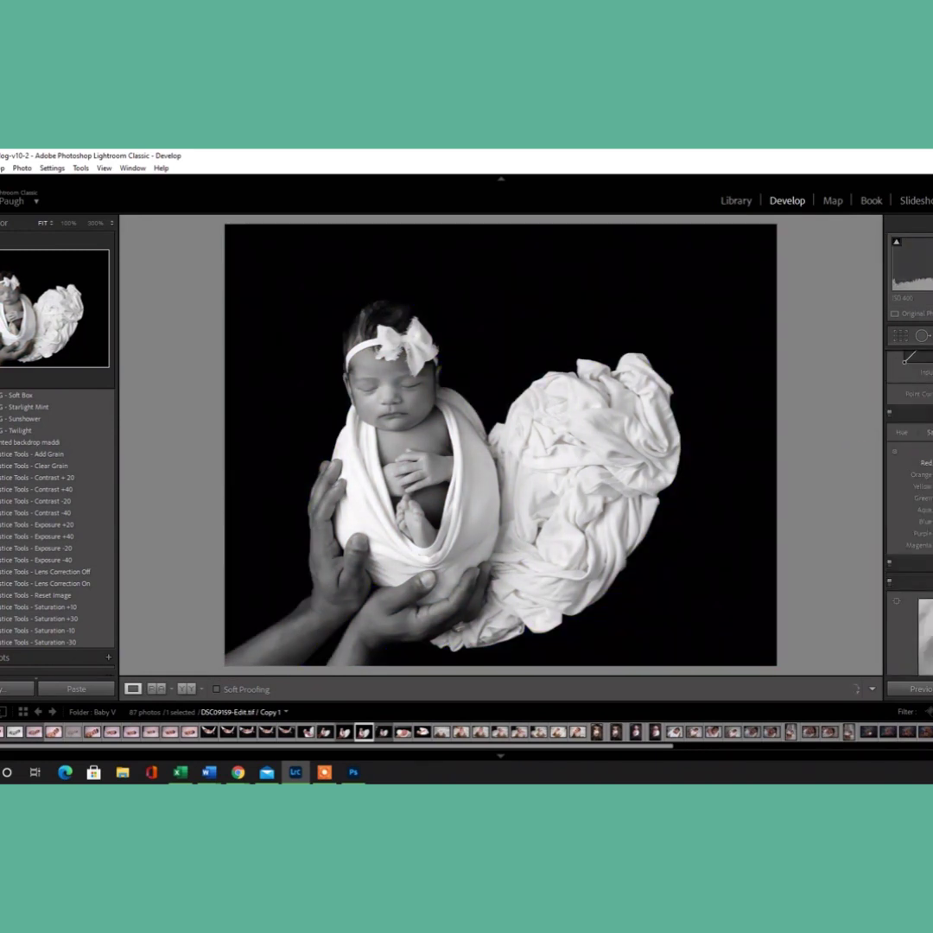
scroll(922, 480, up, 5)
scroll(922, 480, down, 1)
drag(904, 620, 931, 596)
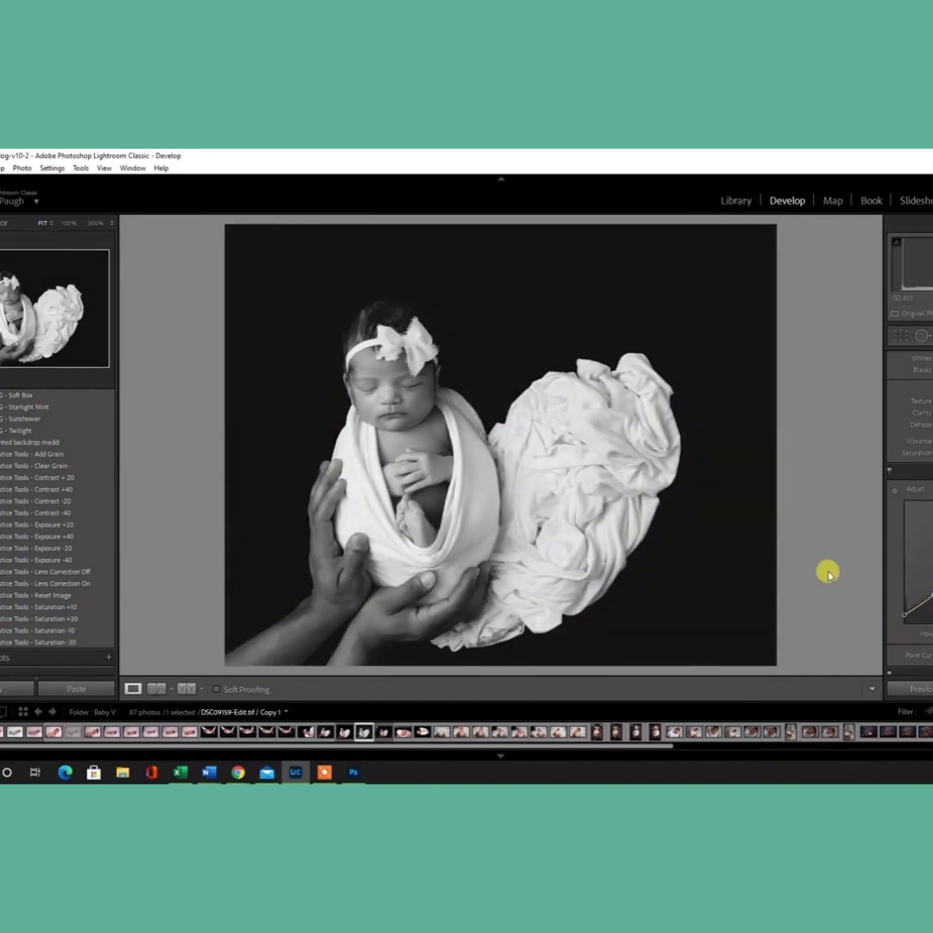